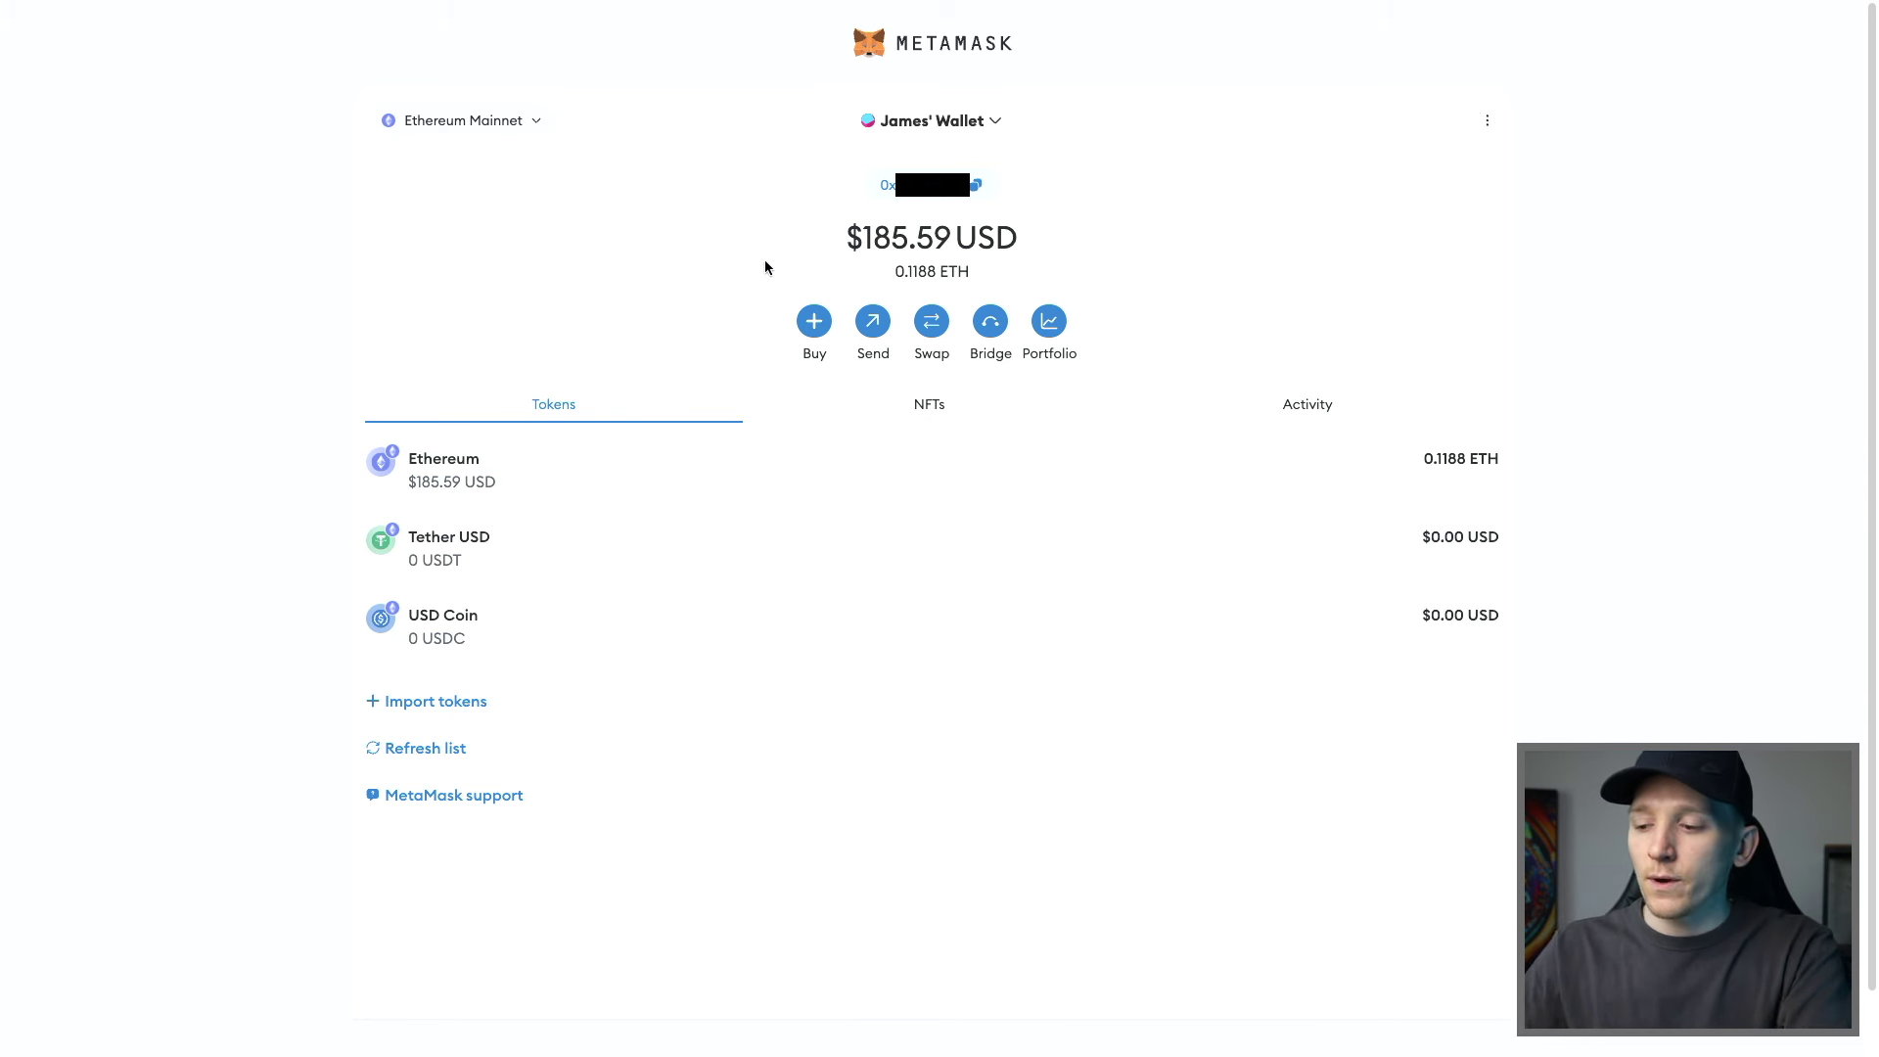
Open the MetaMask extension popup, look at its account options menu, and close it
key("alt+shift+m")
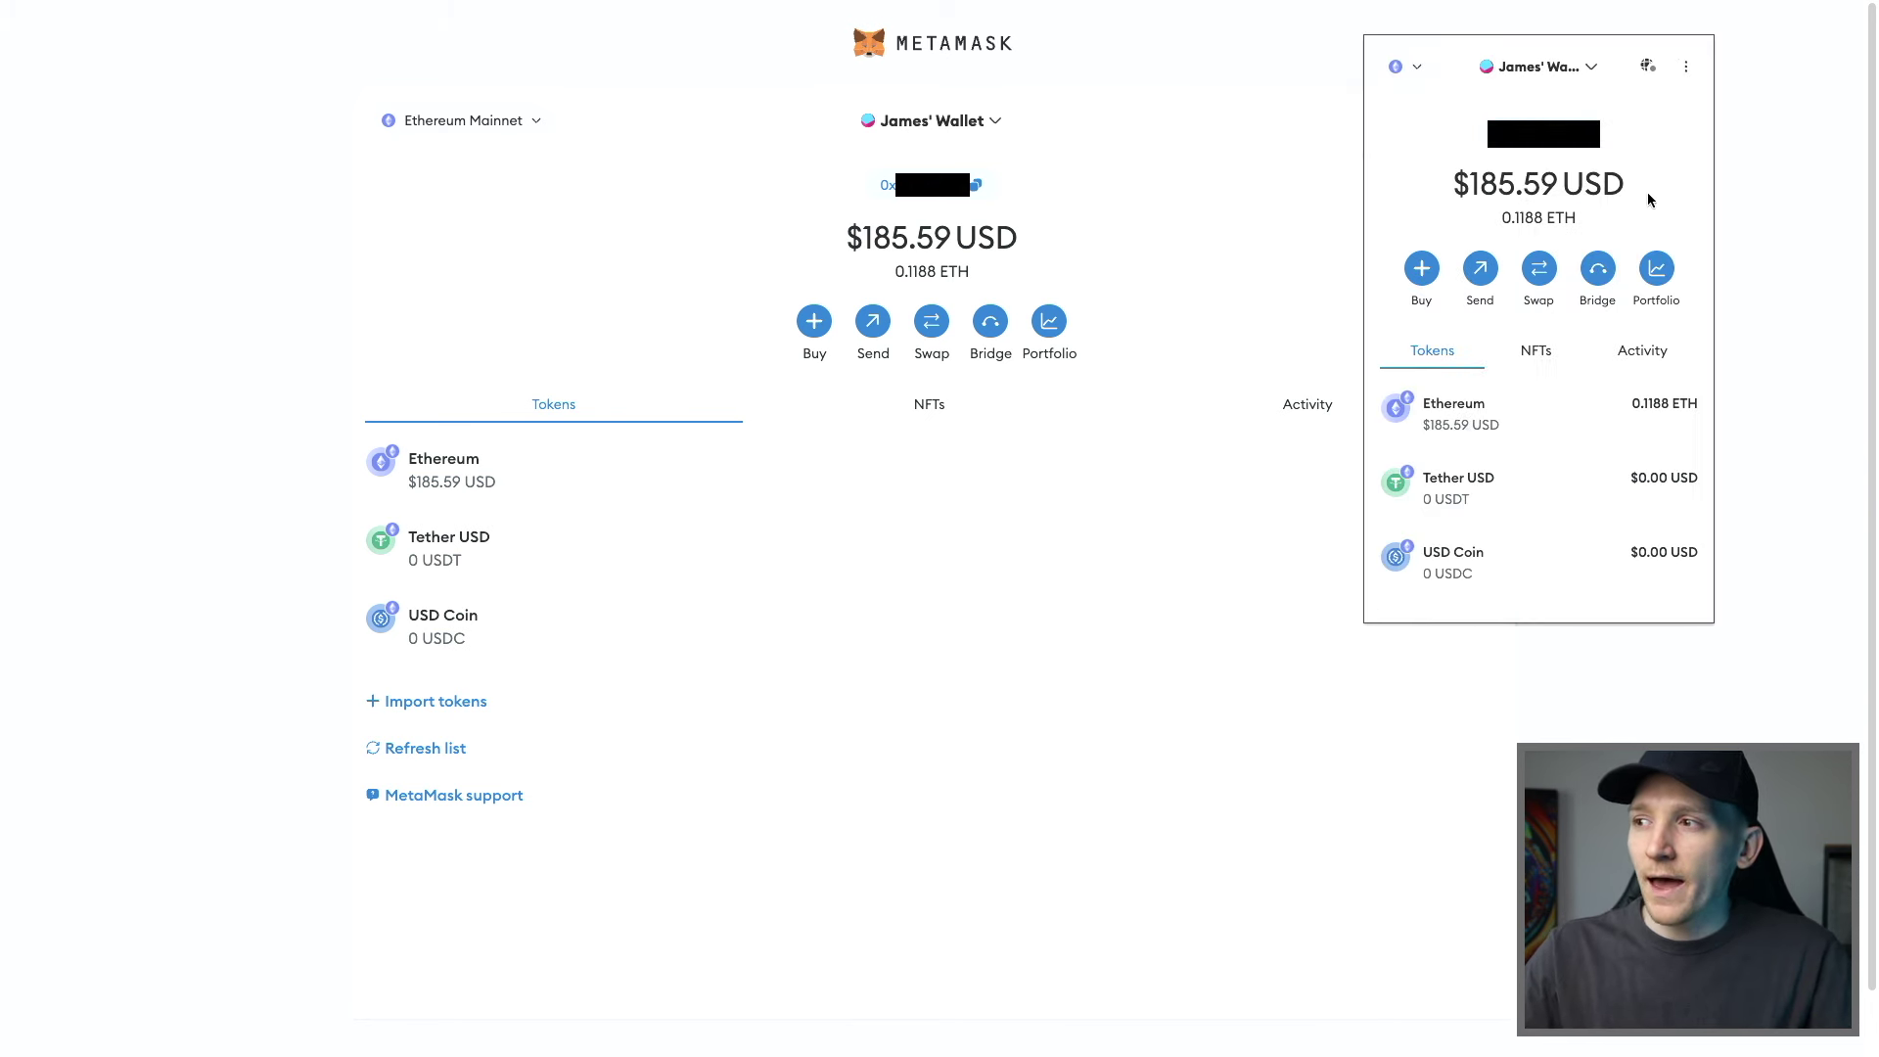
left_click(1689, 68)
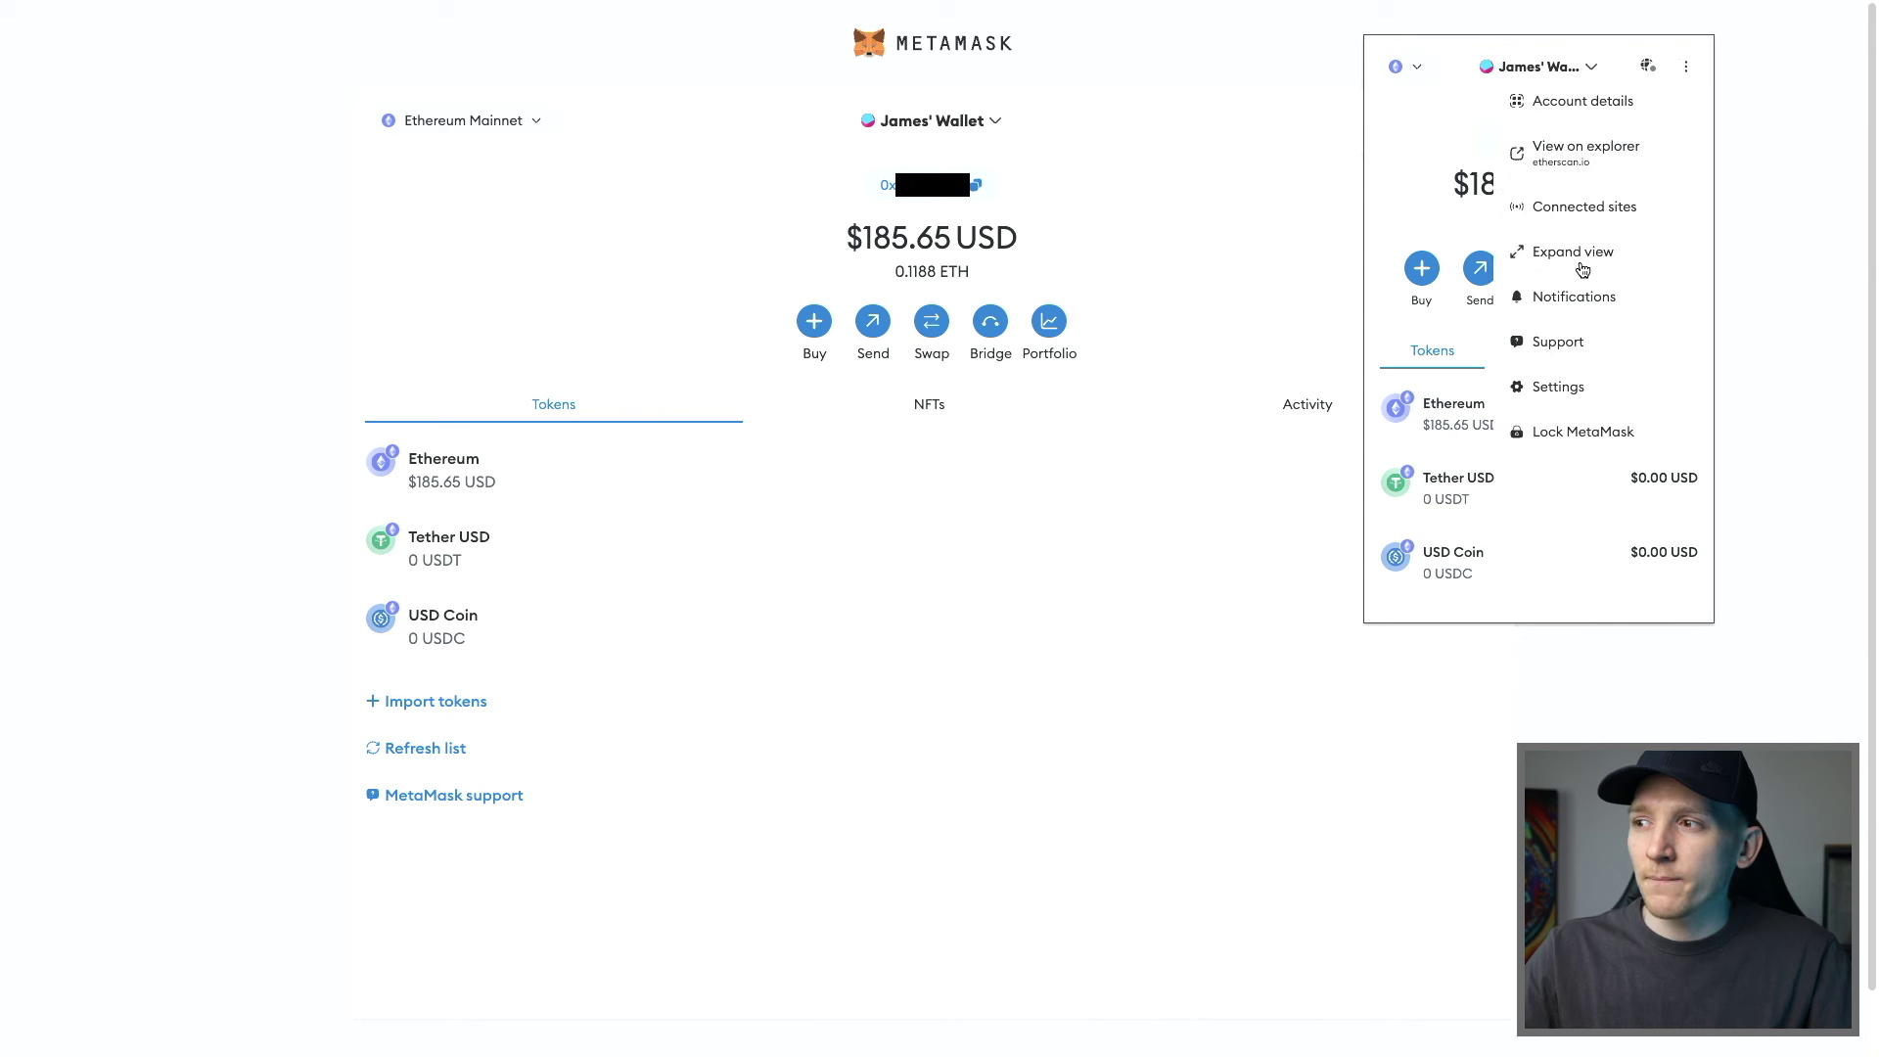
left_click(1410, 211)
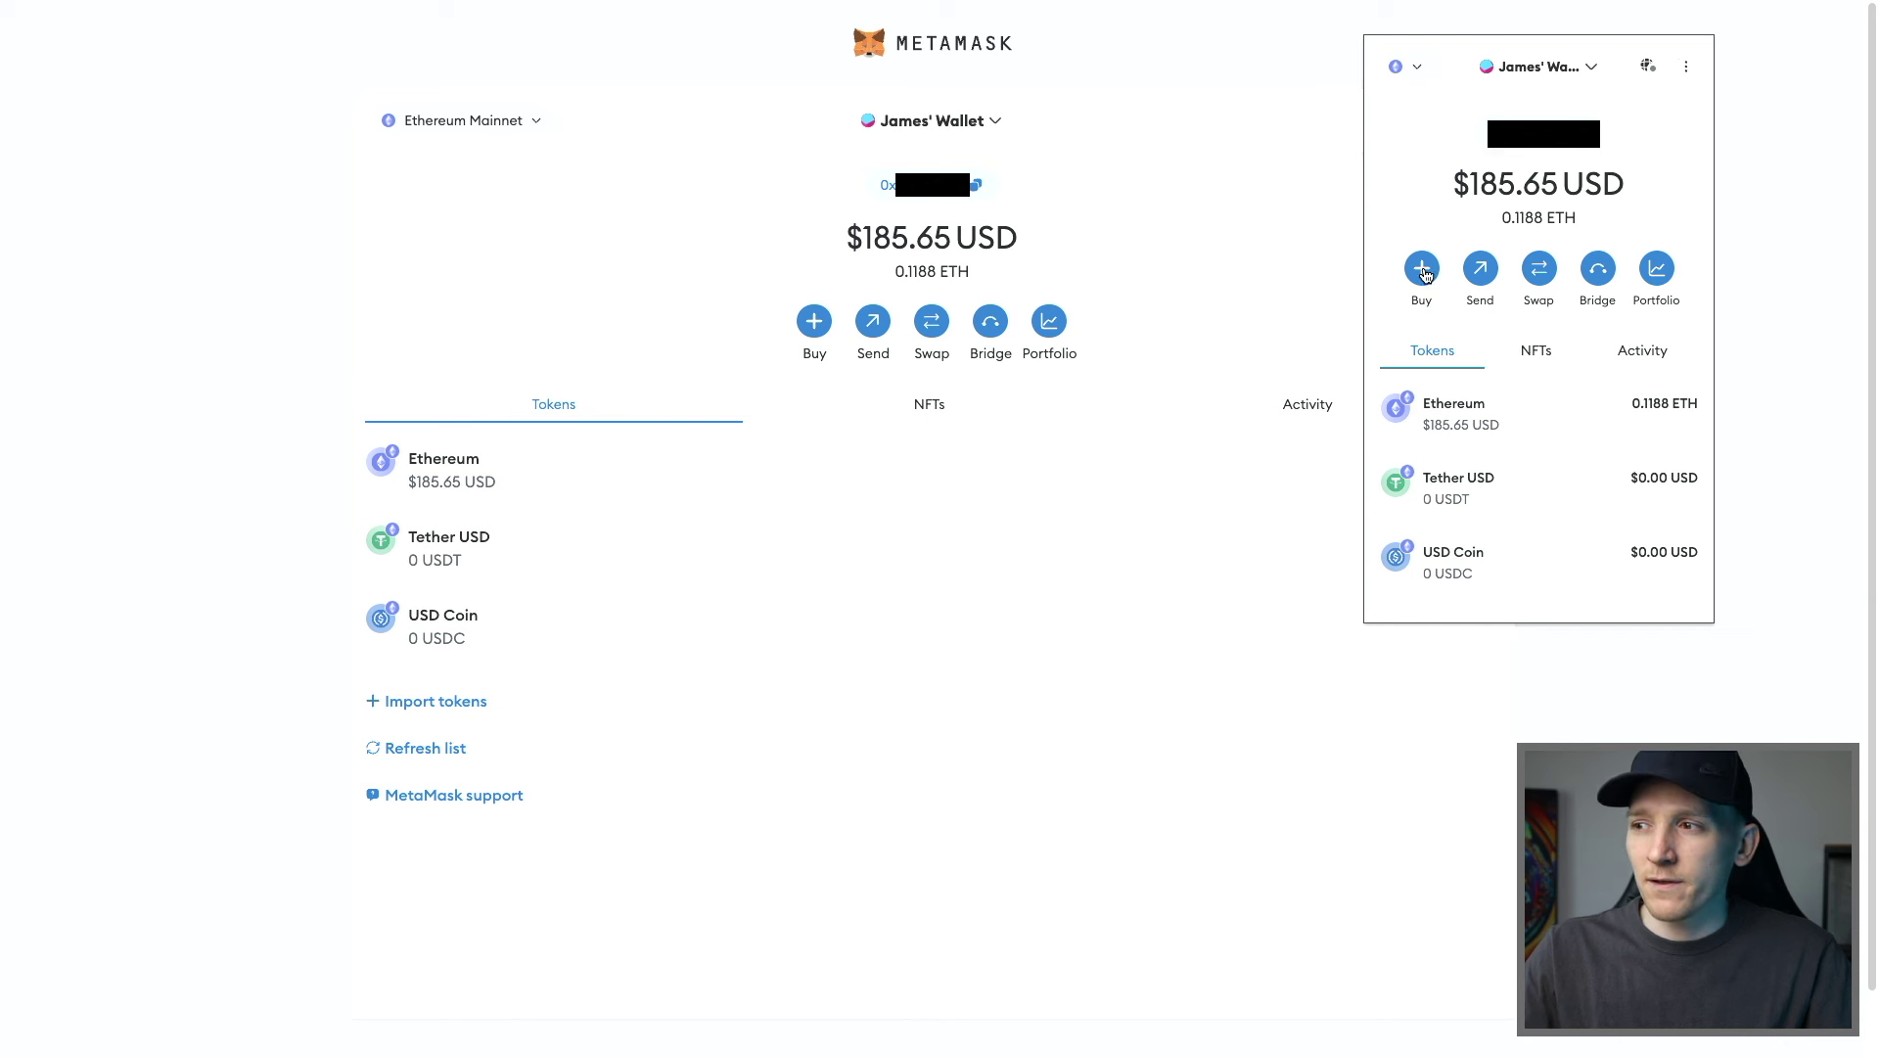
left_click(685, 281)
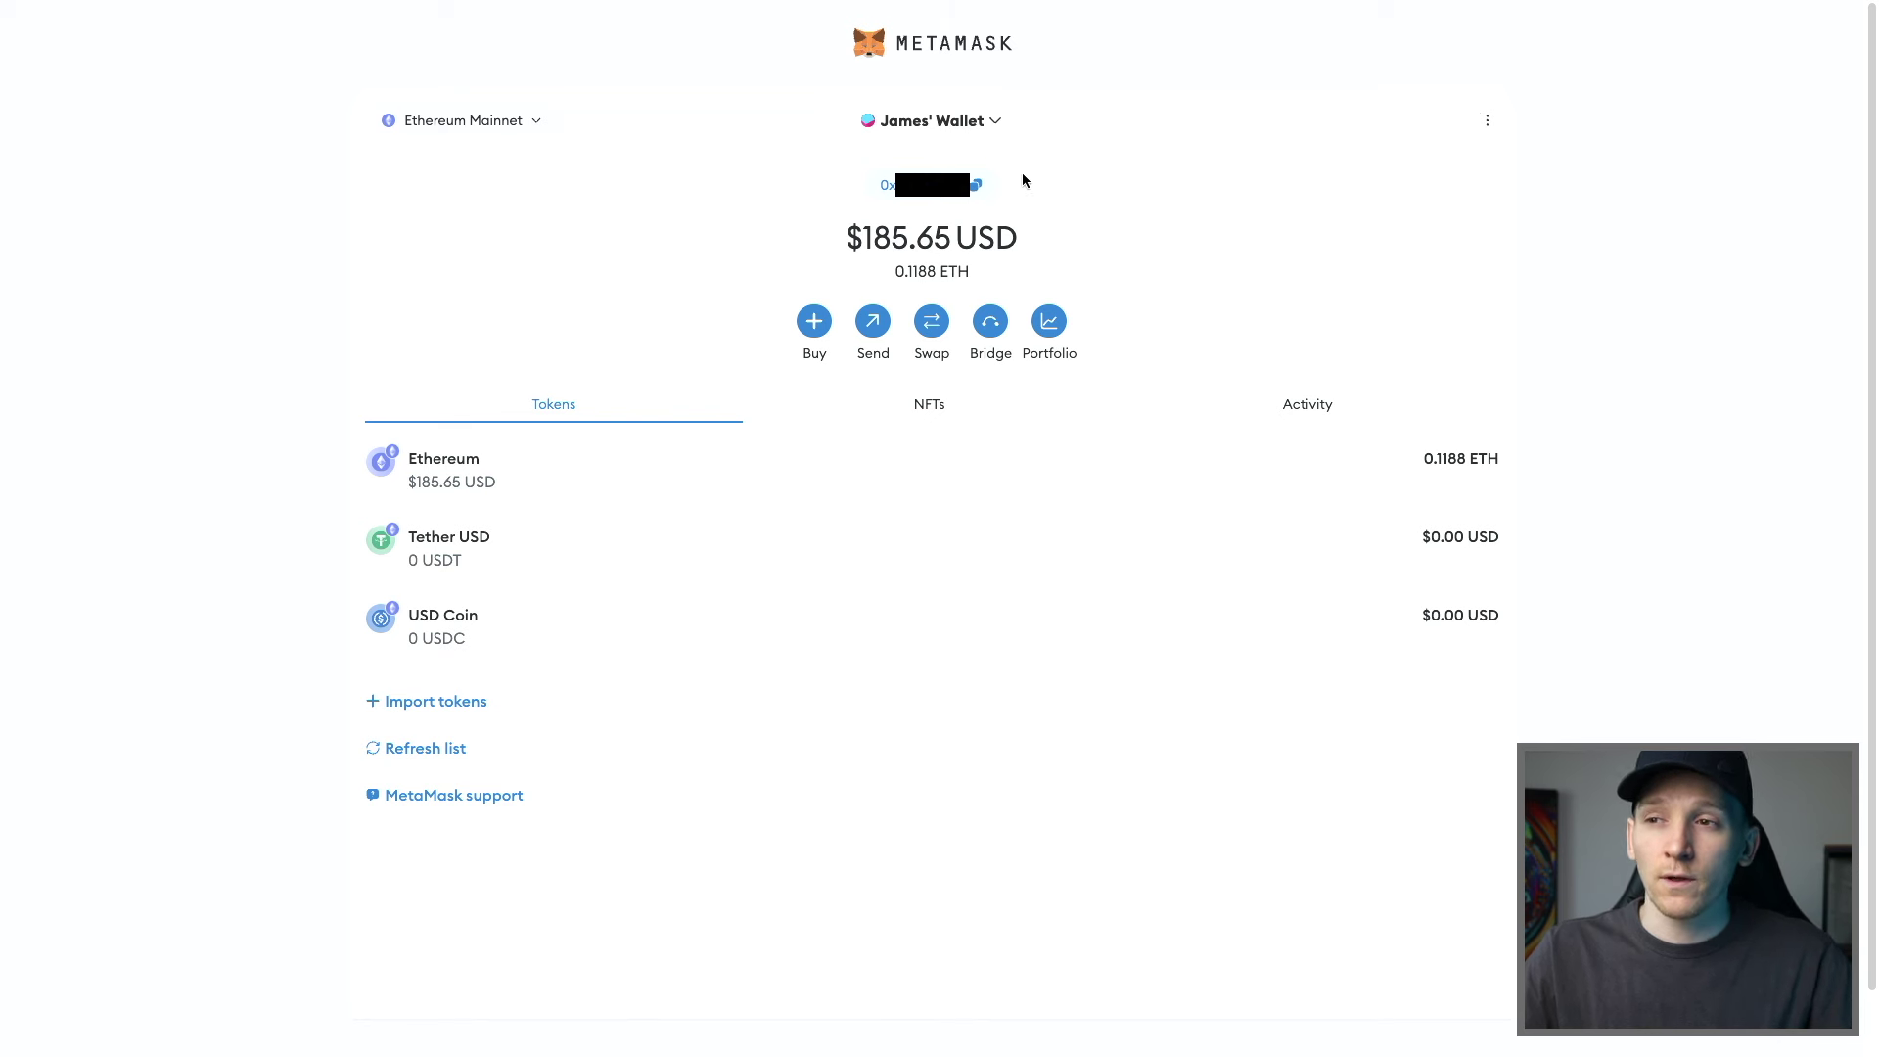
Look at the account list without switching, then bring up the Select a Token chooser
left_click(965, 126)
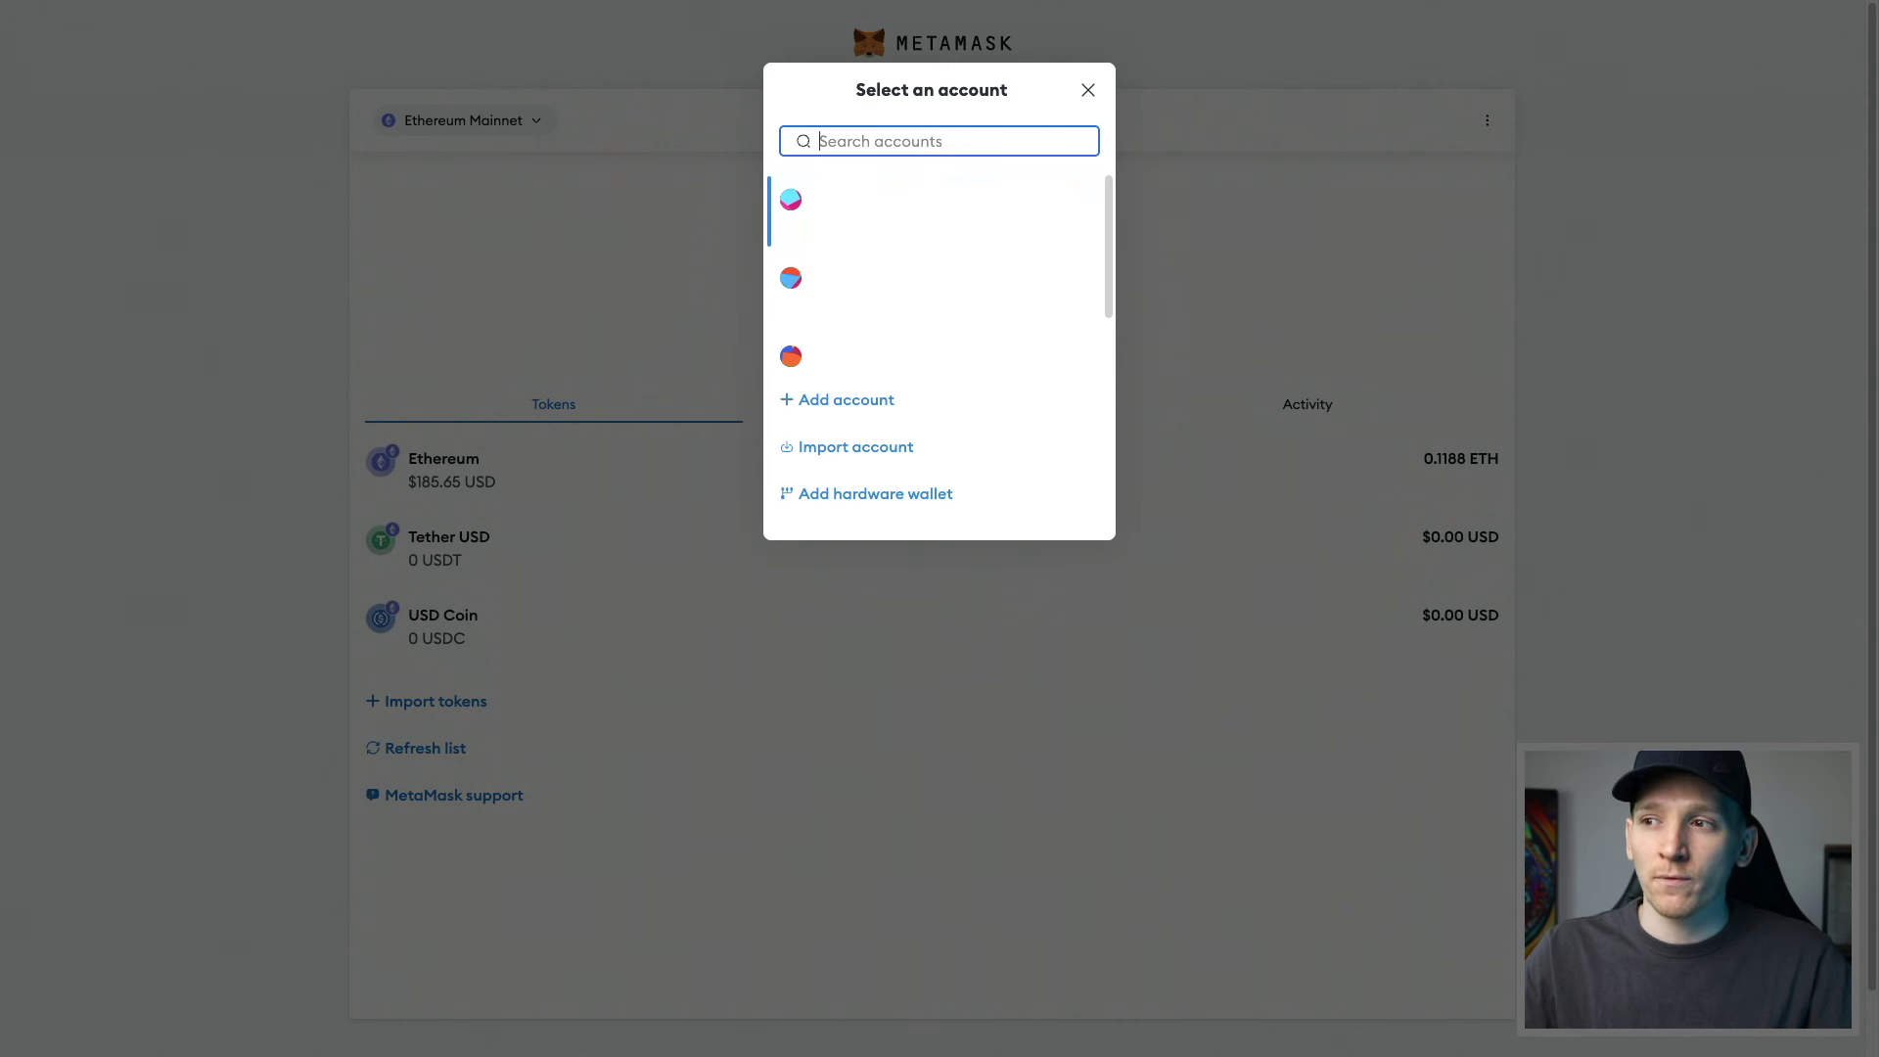
left_click(1088, 92)
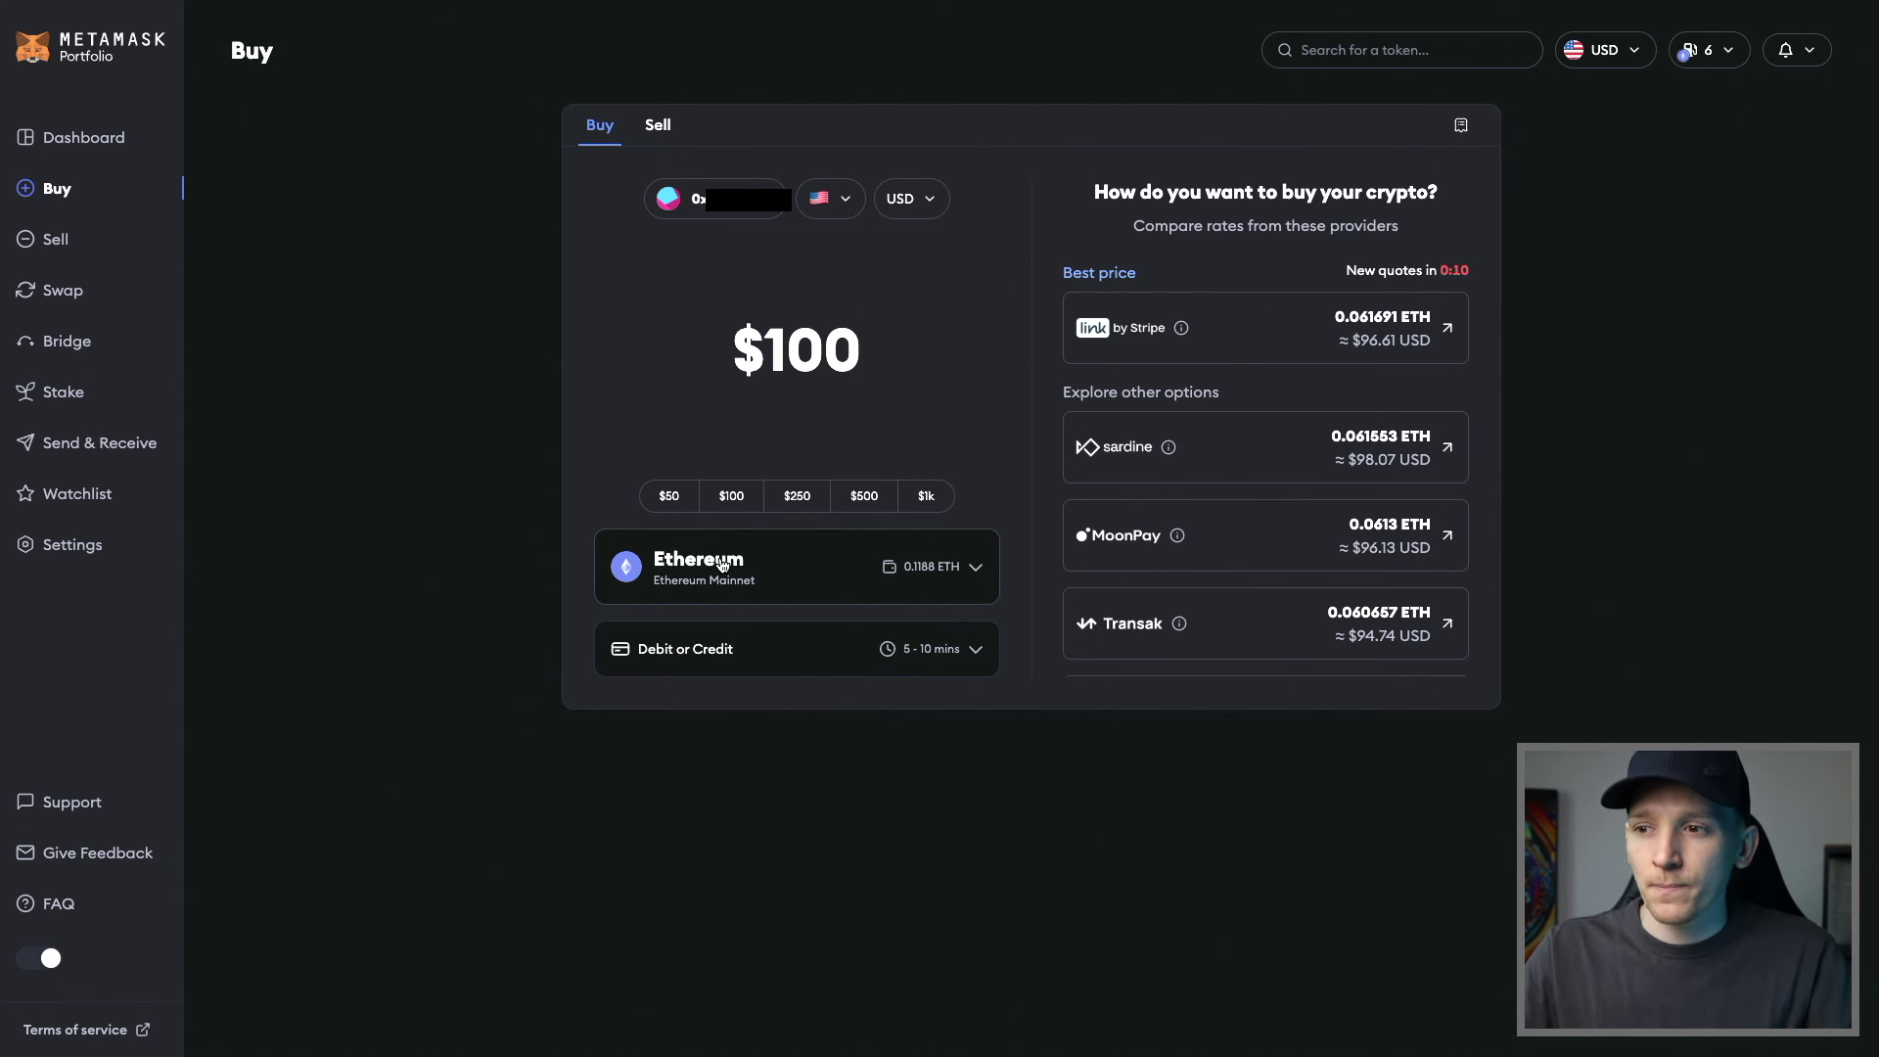
left_click(722, 564)
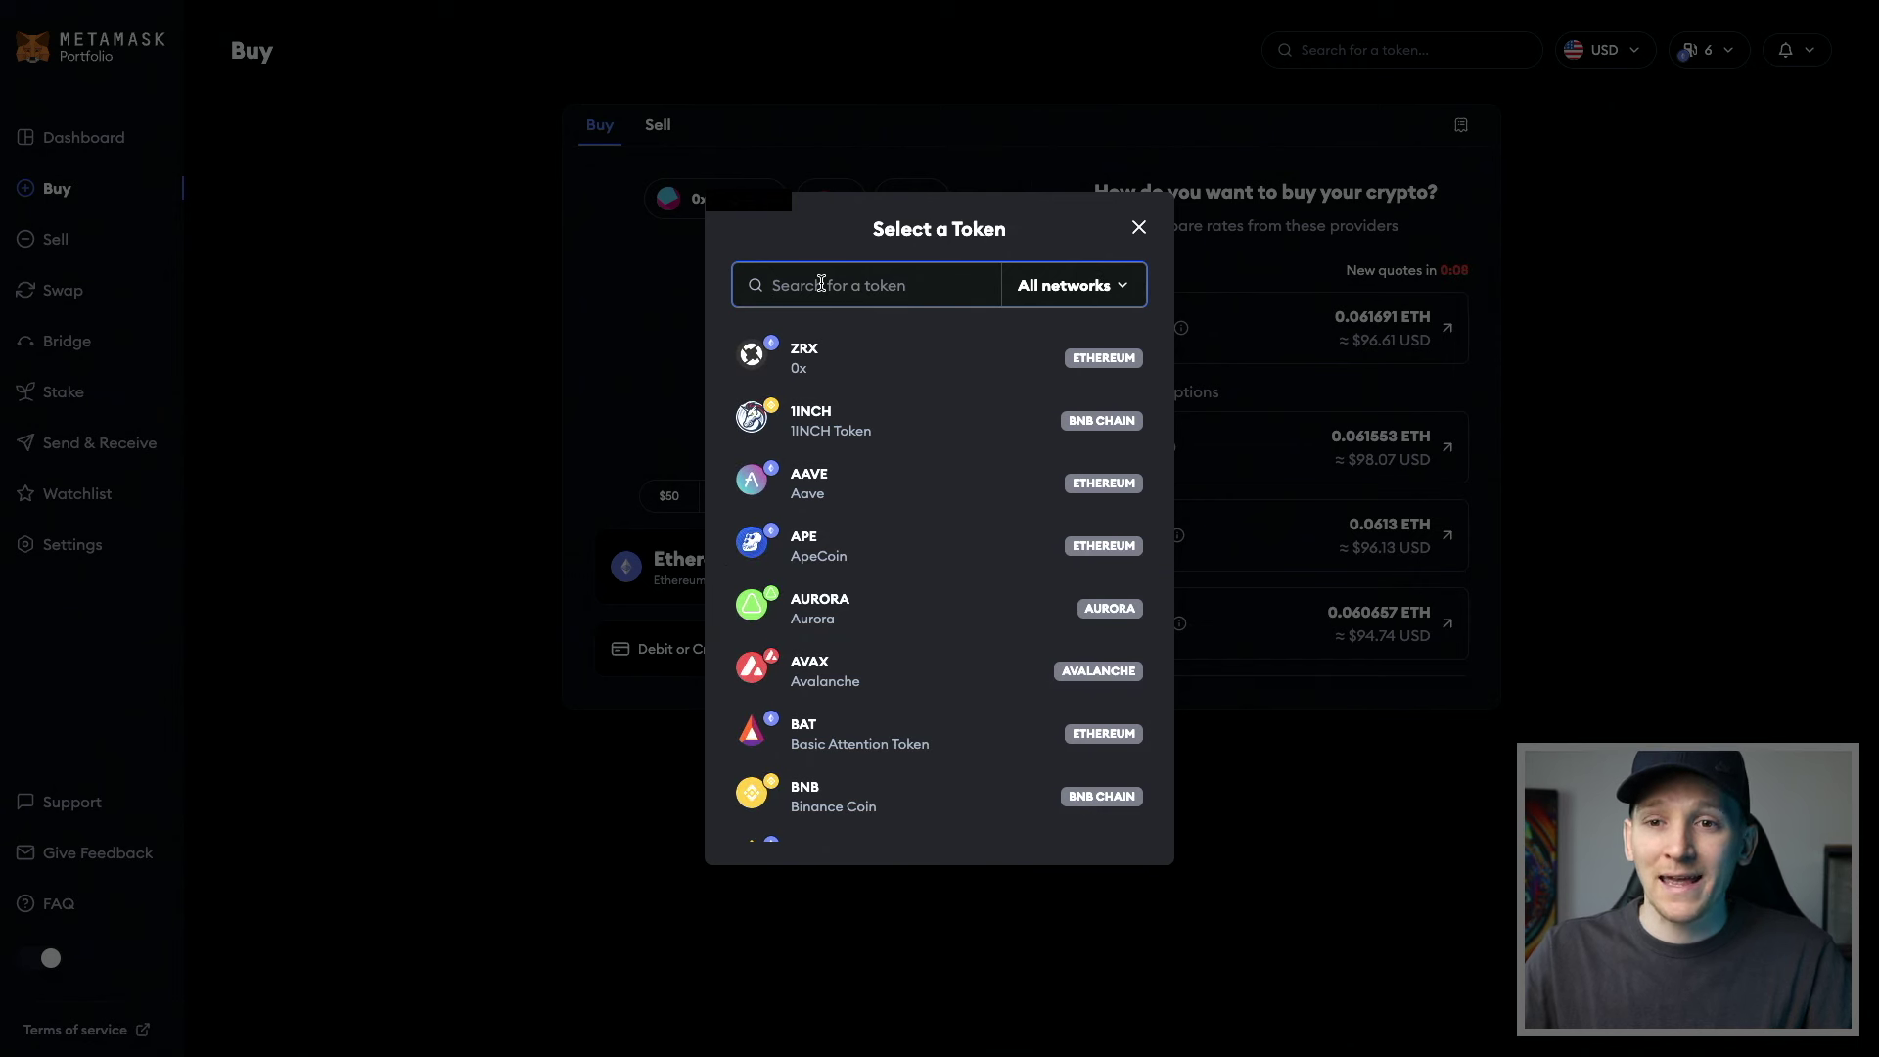
type("eth")
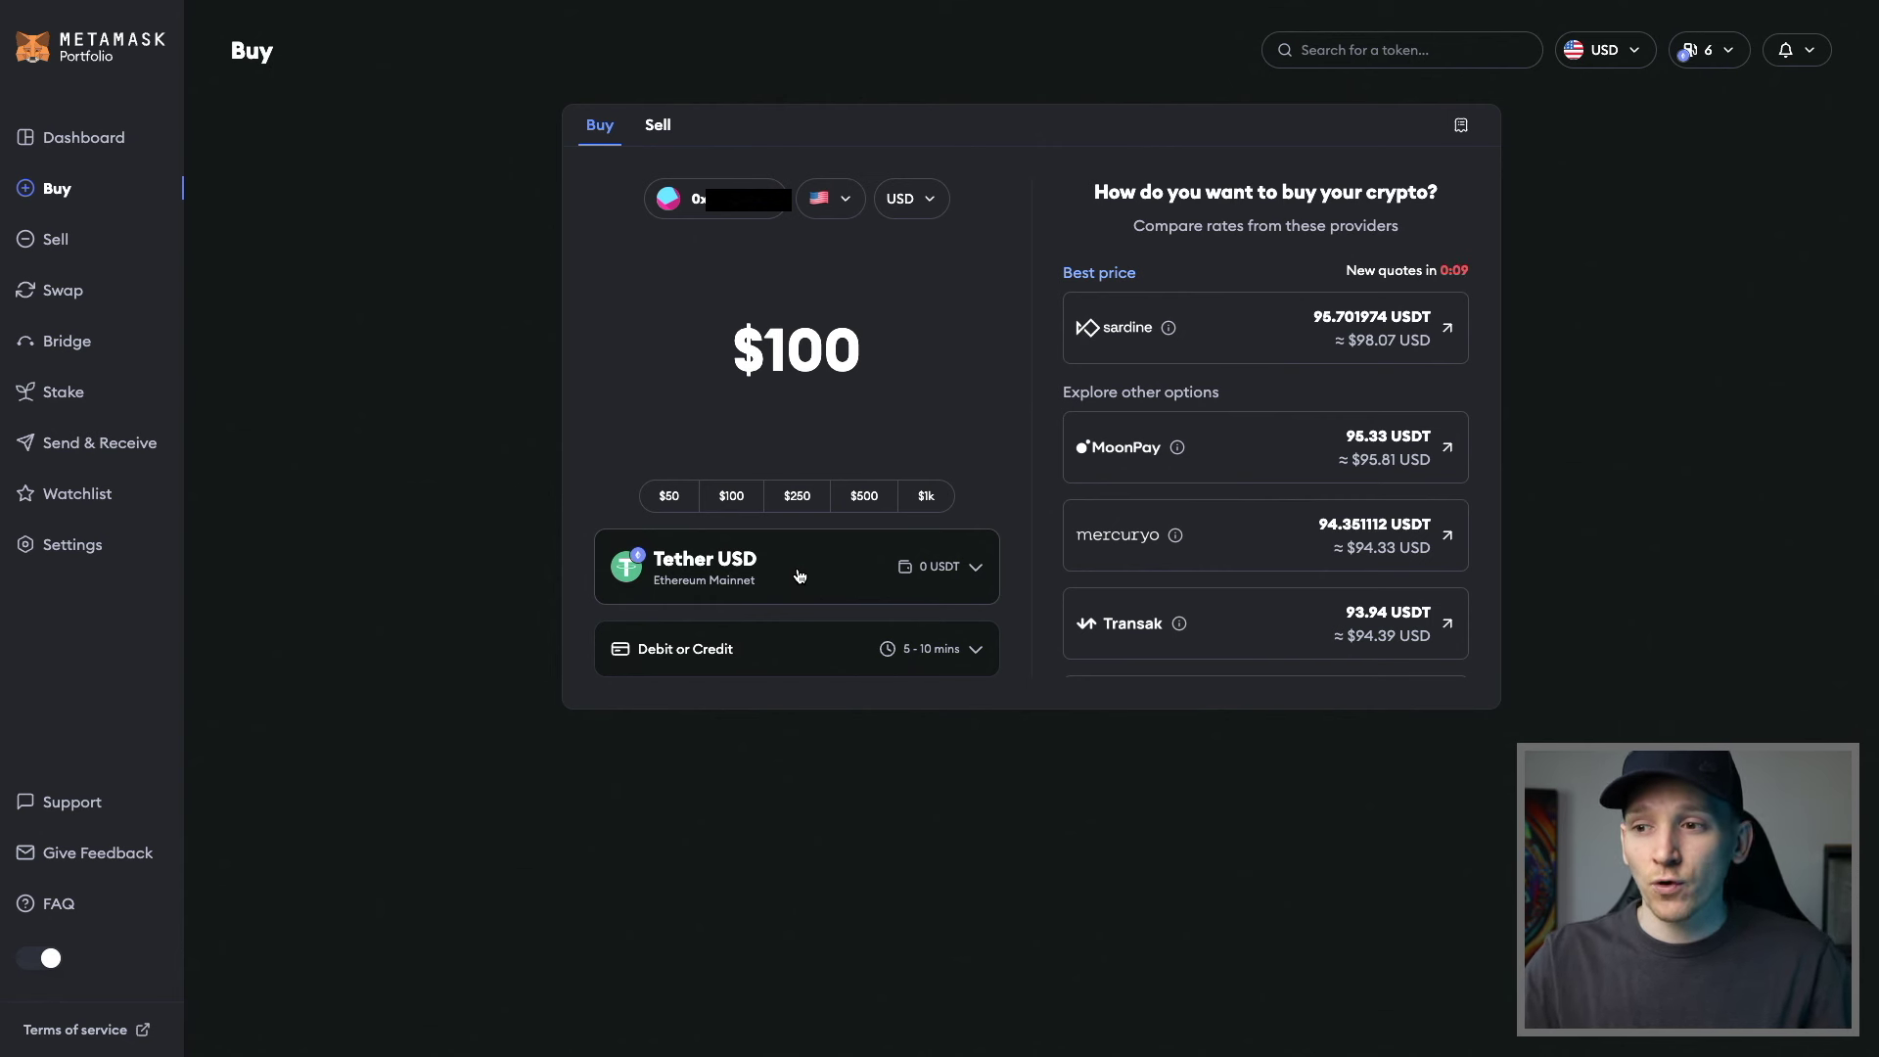
left_click(800, 582)
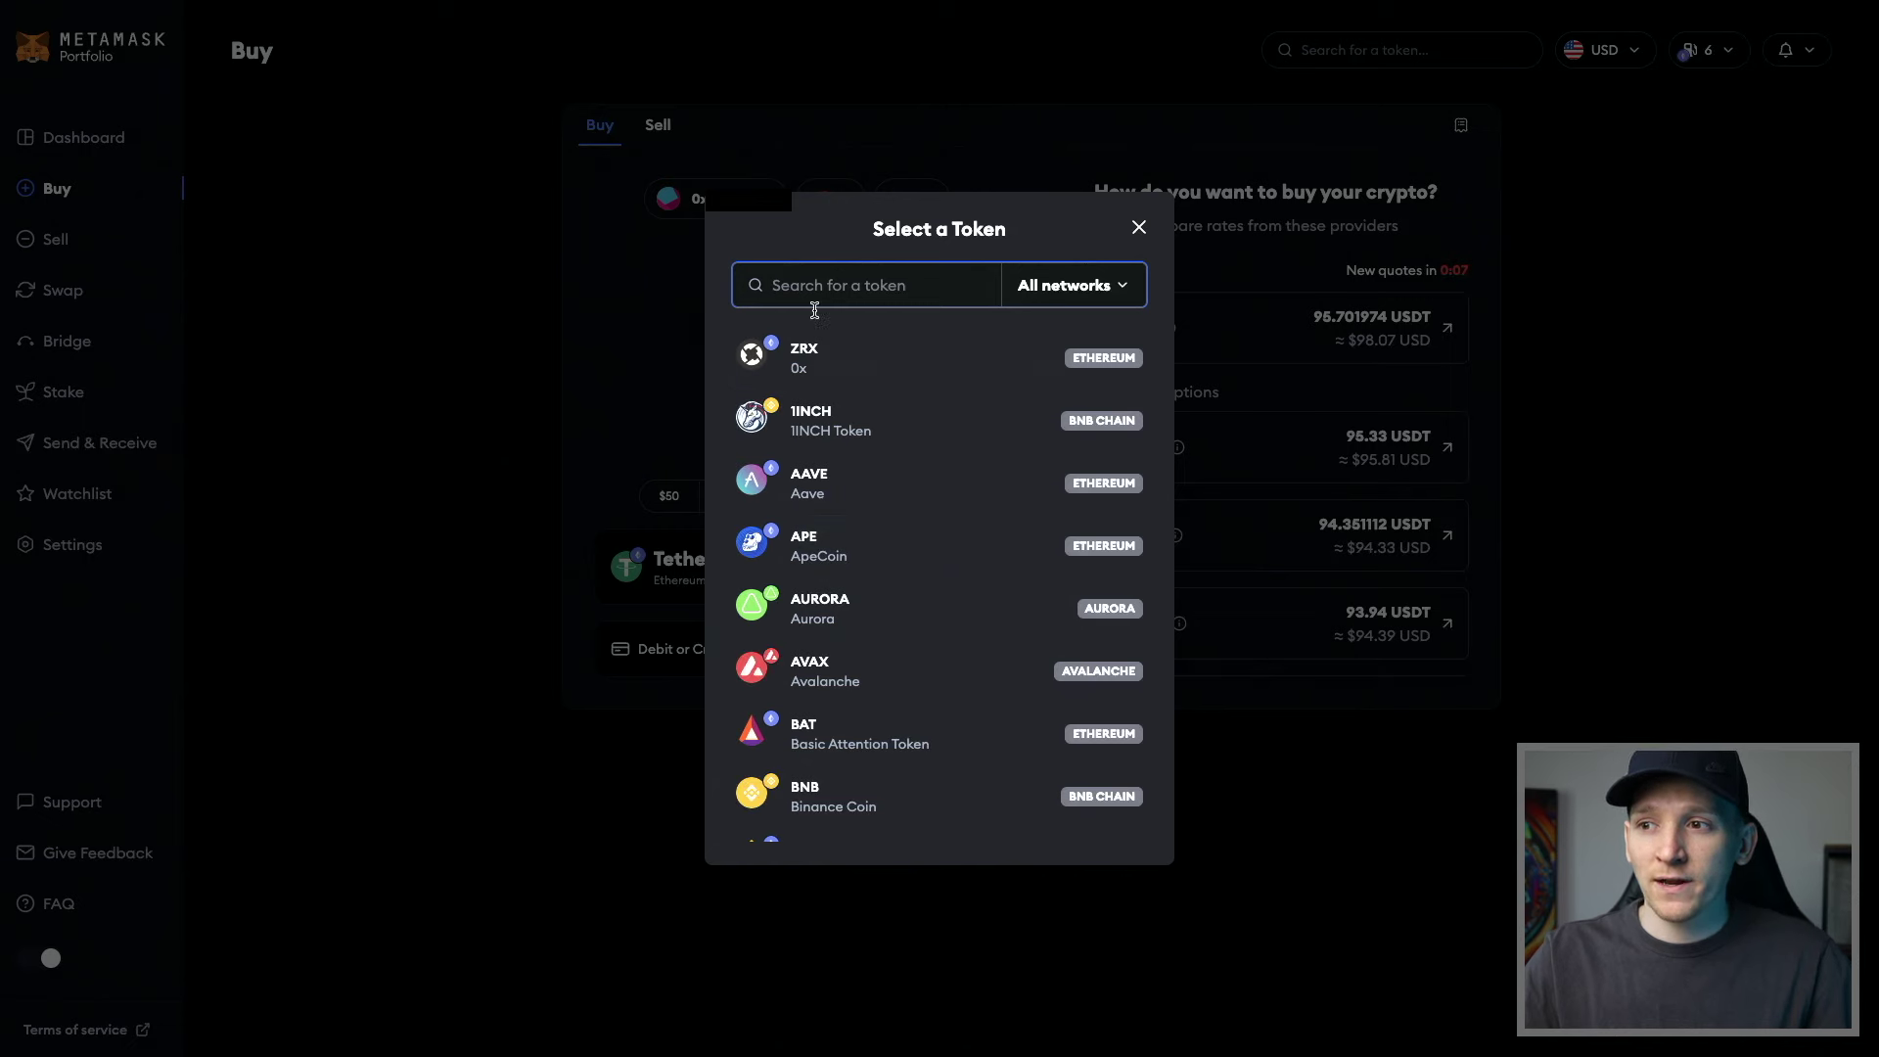
type("eth")
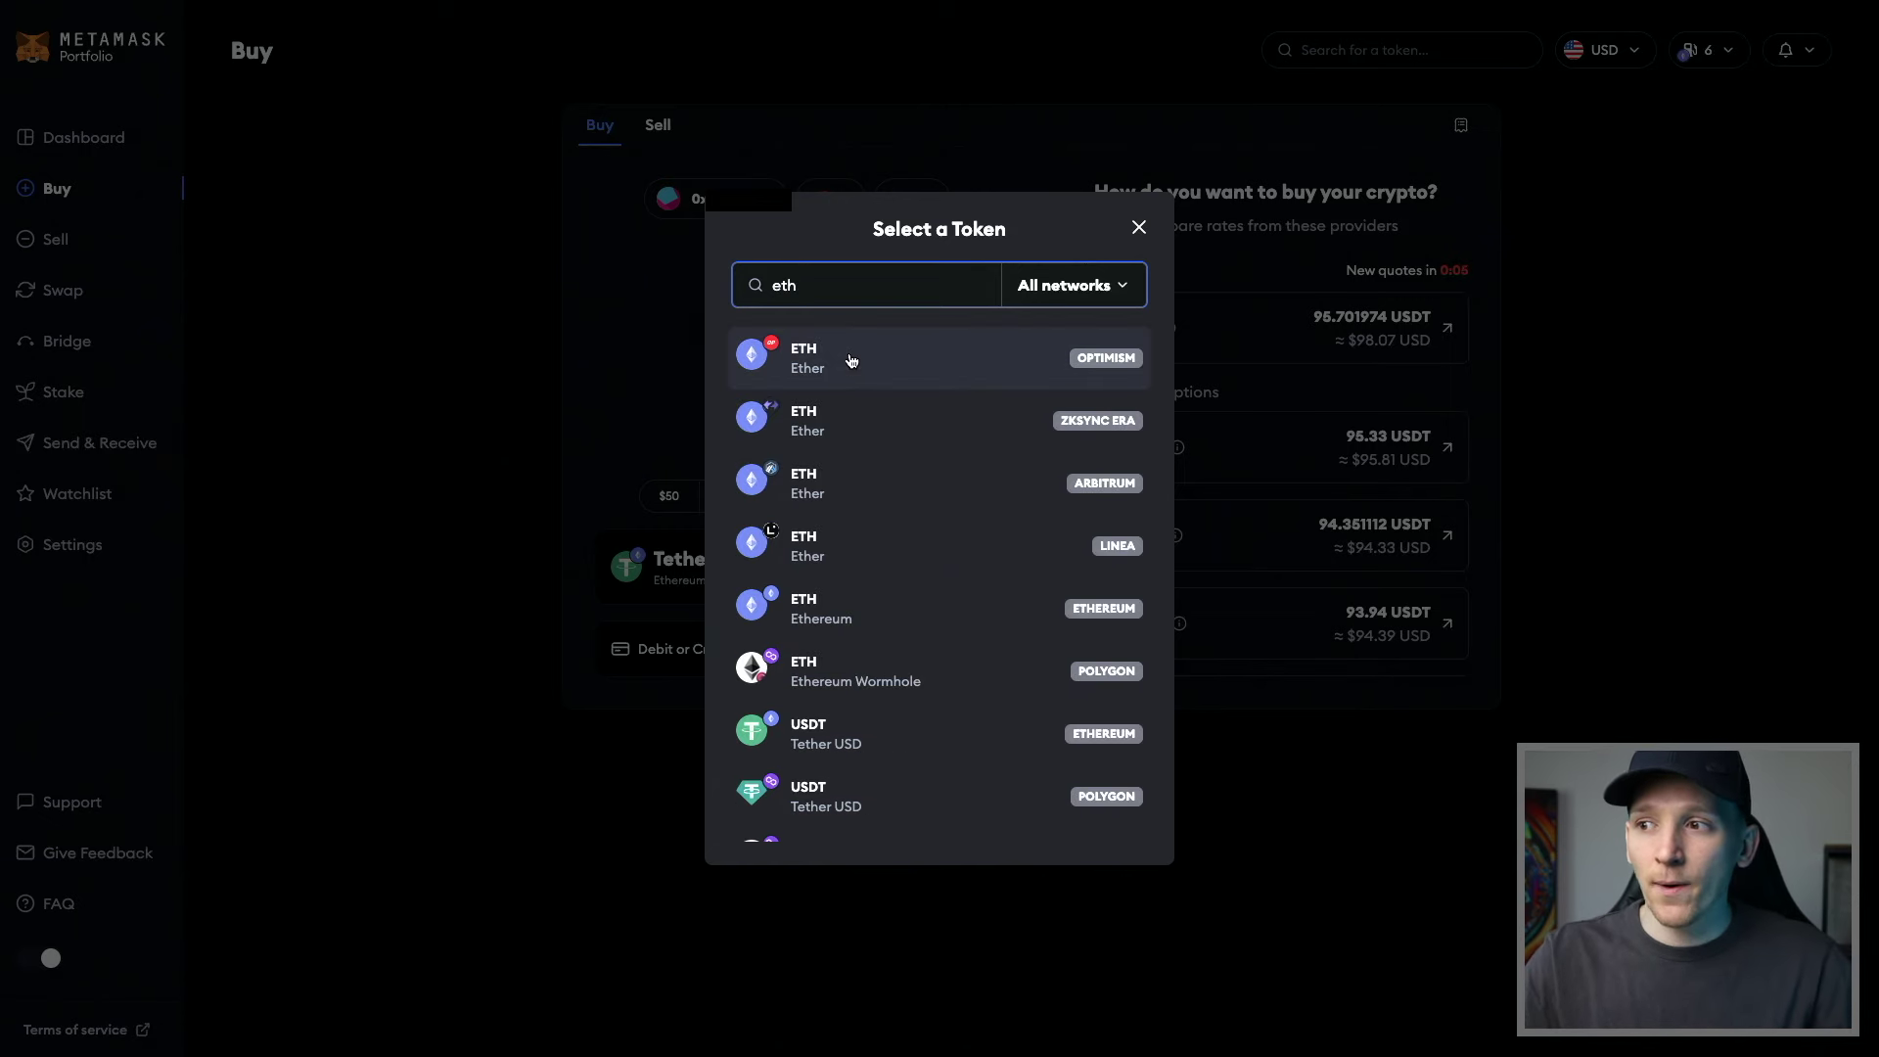
left_click(839, 609)
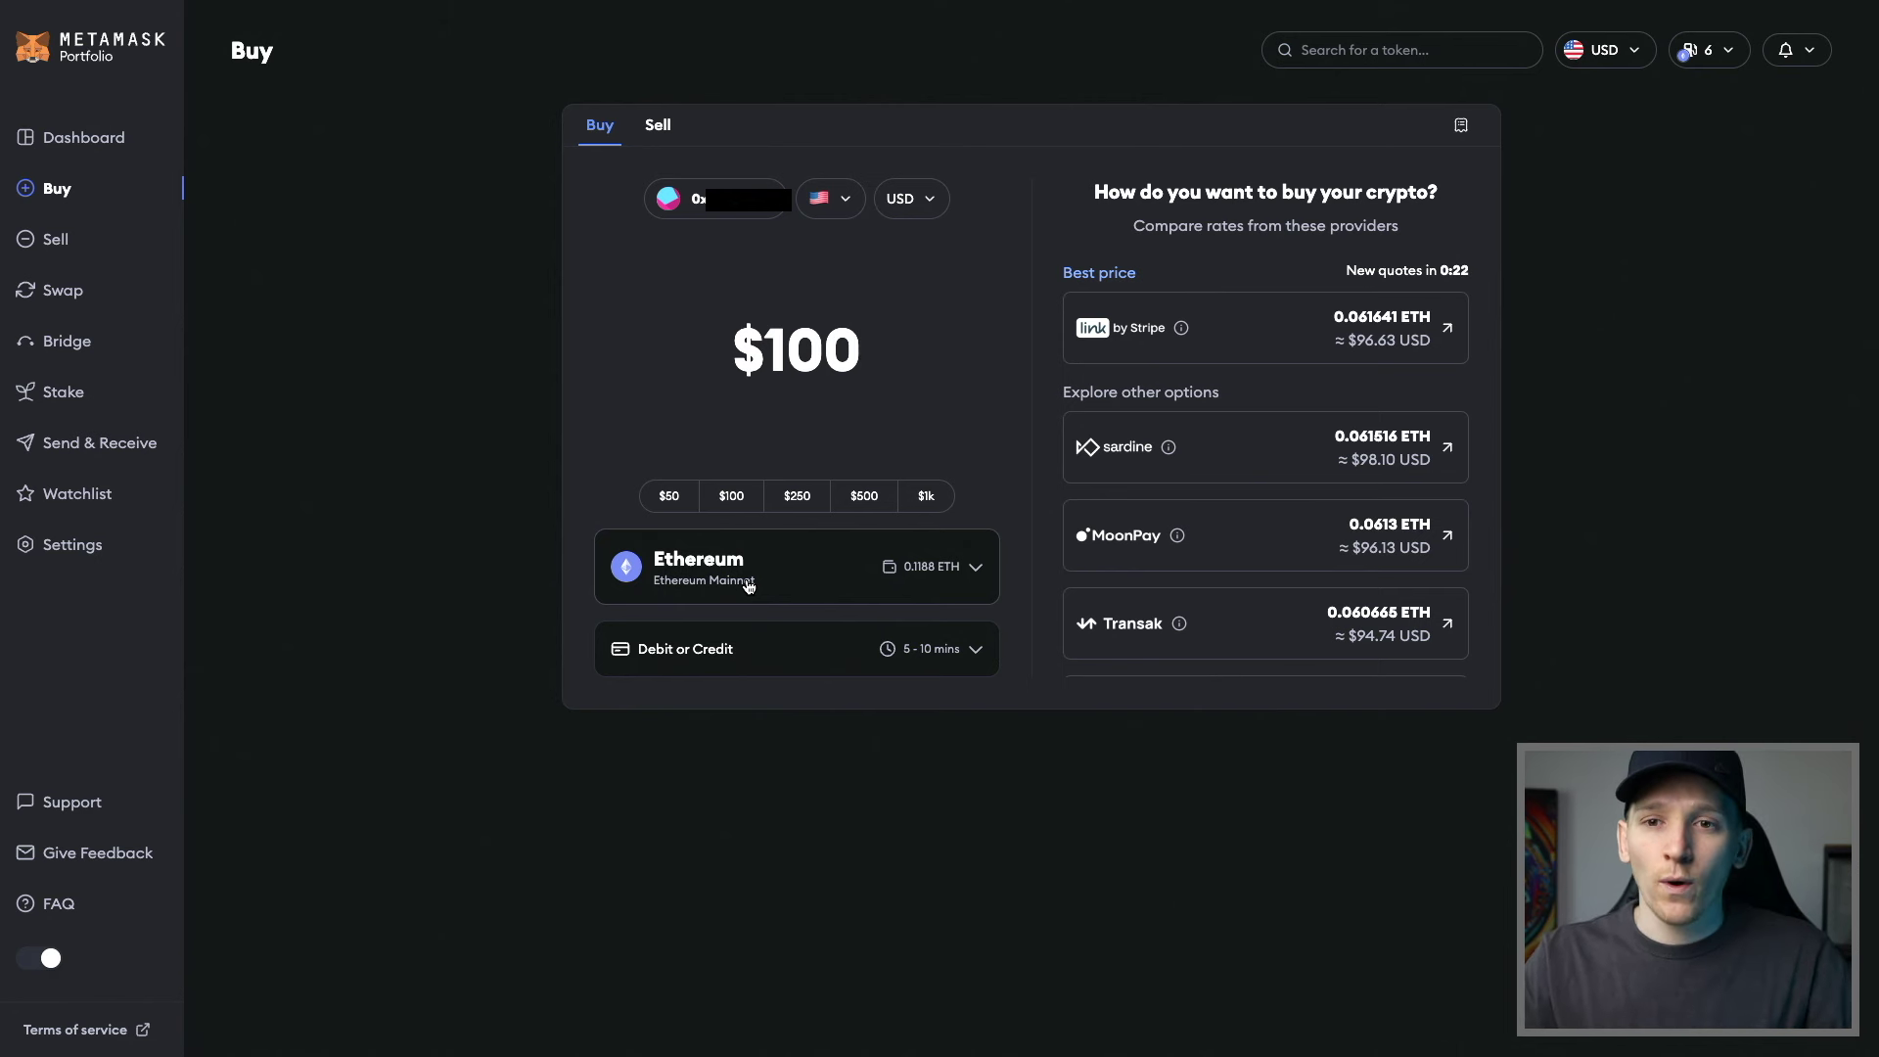
left_click(776, 584)
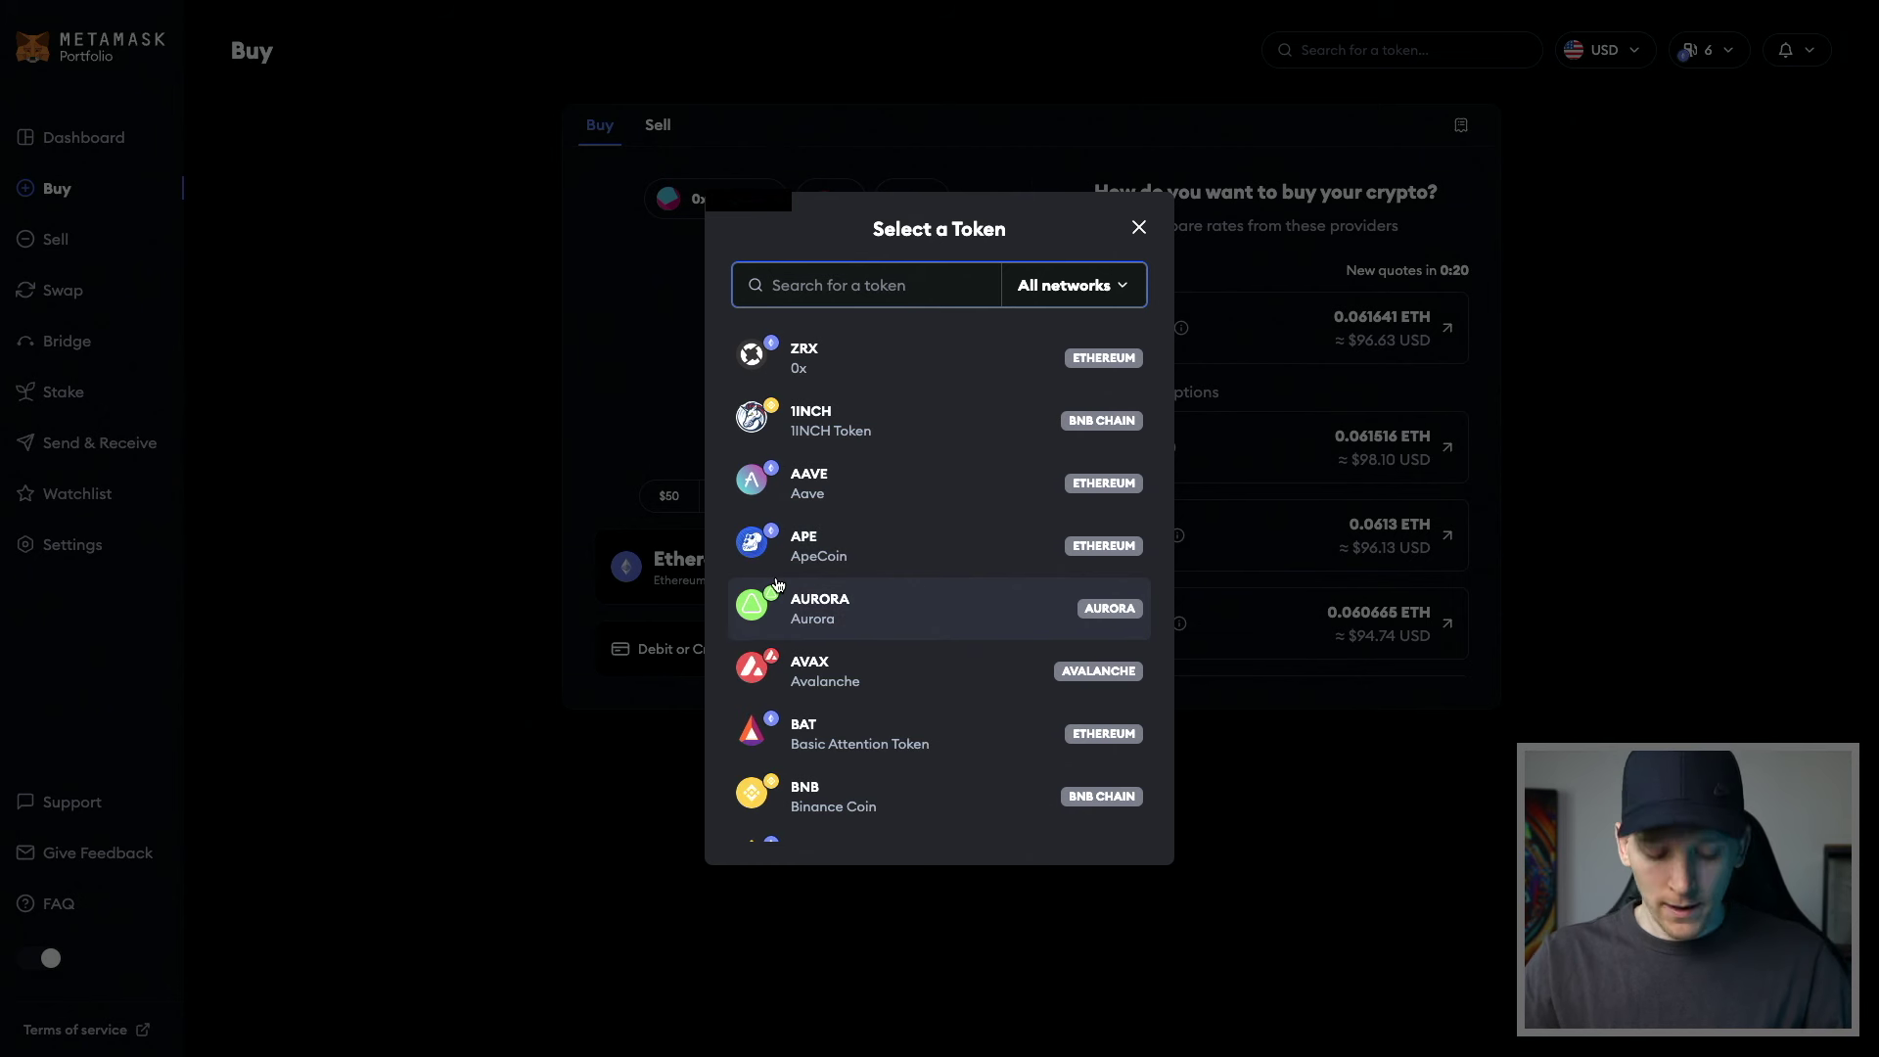
type("usdt")
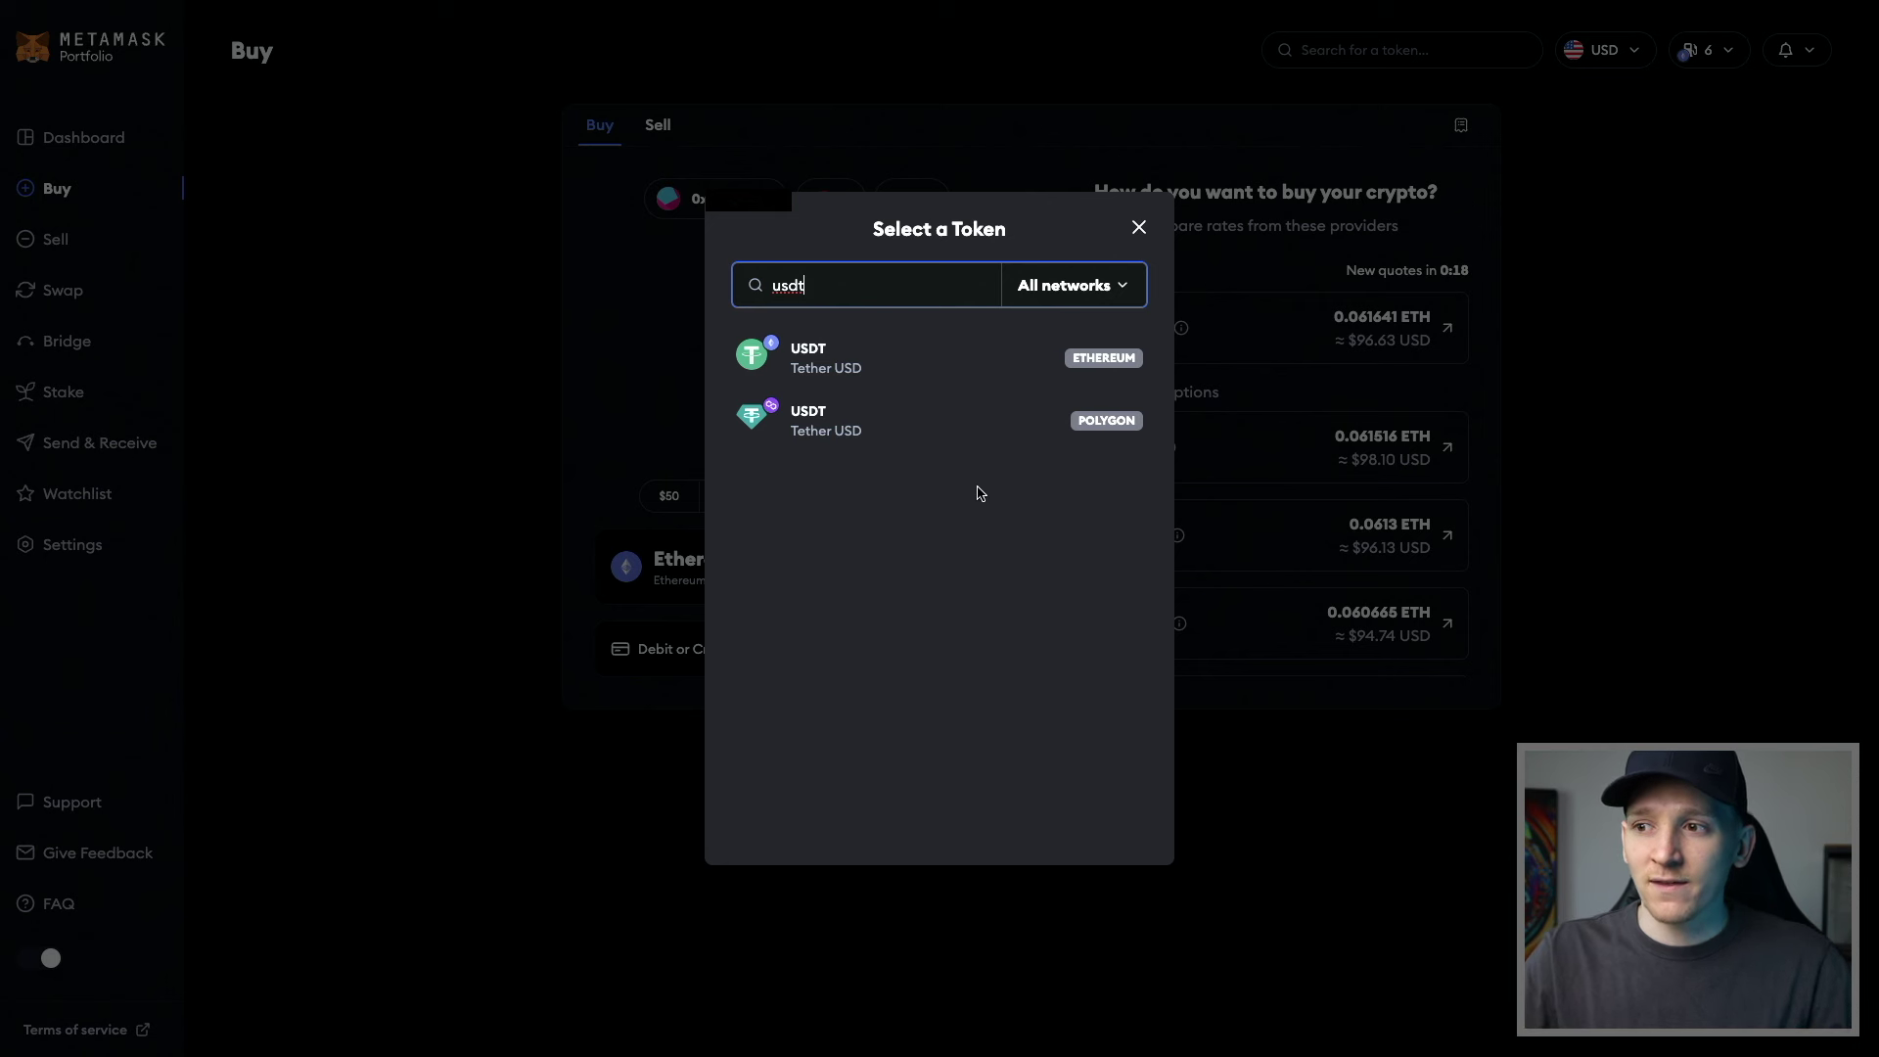
key("BackSpace")
key("BackSpace")
key("BackSpace")
key("BackSpace")
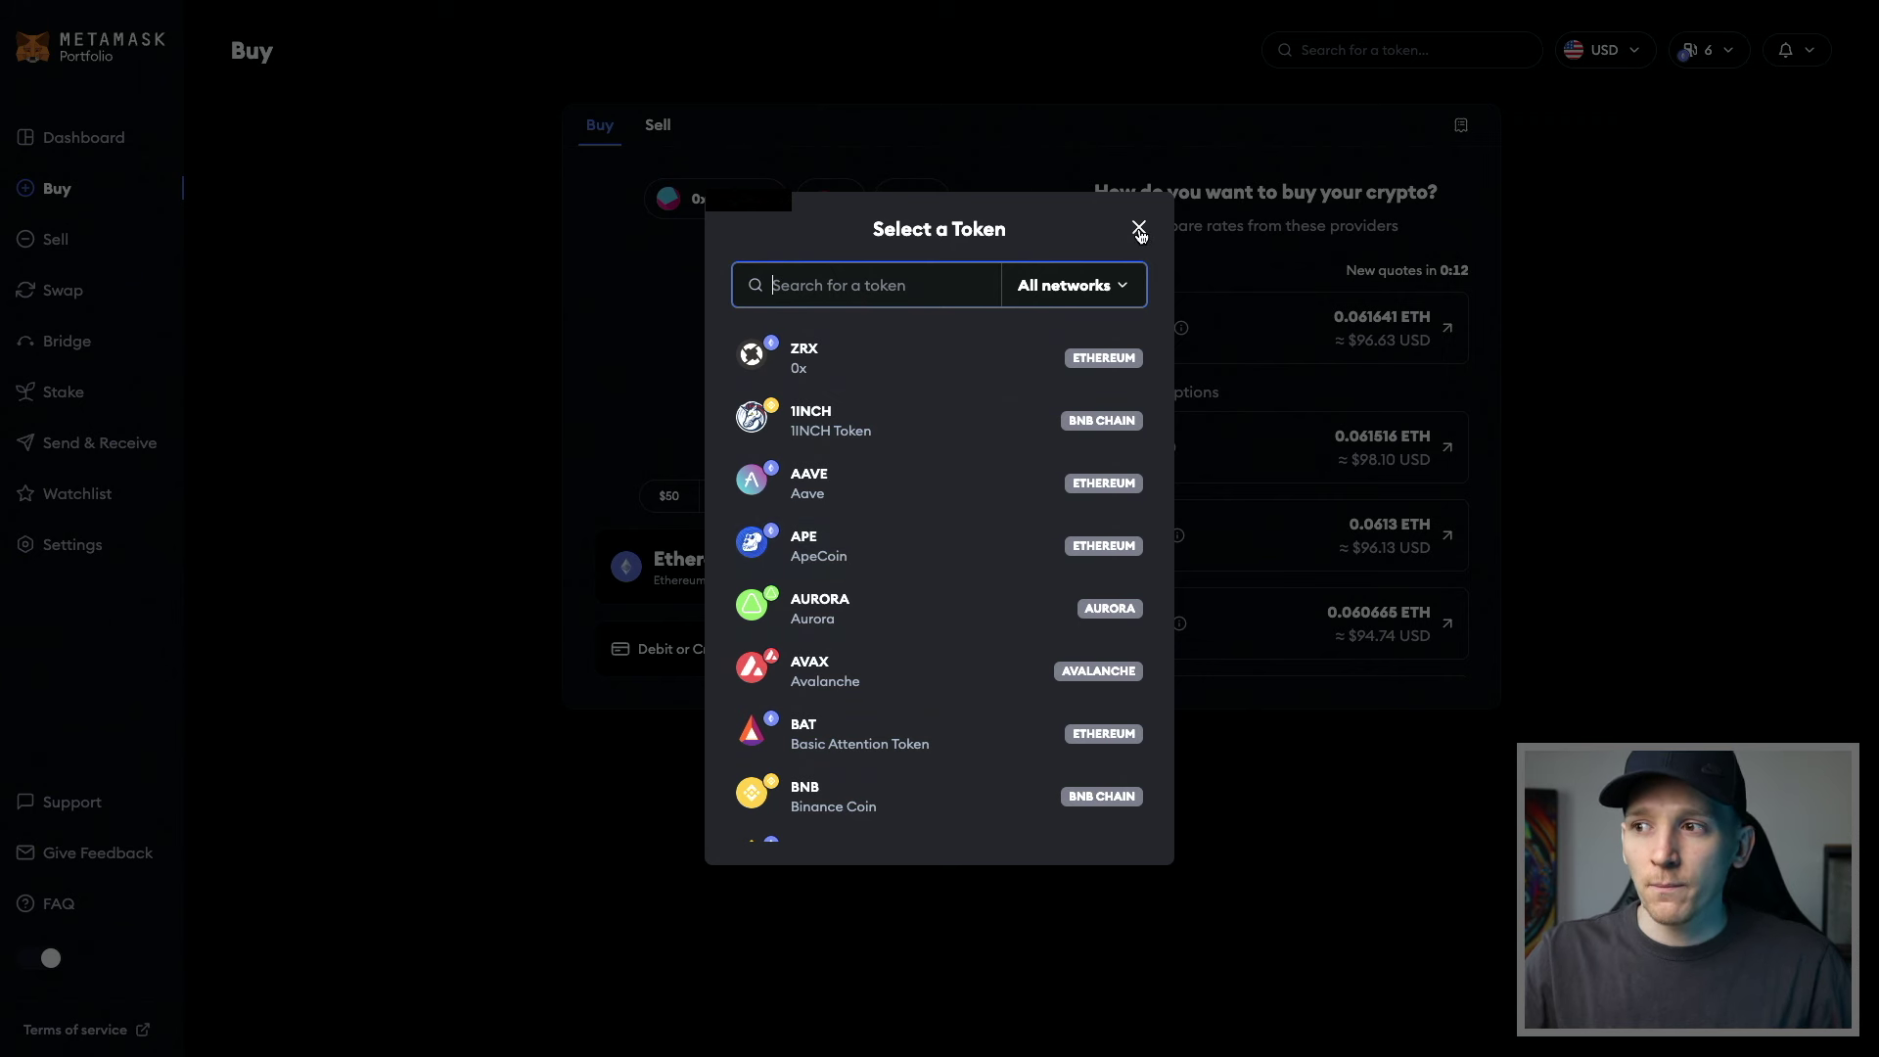
left_click(1139, 229)
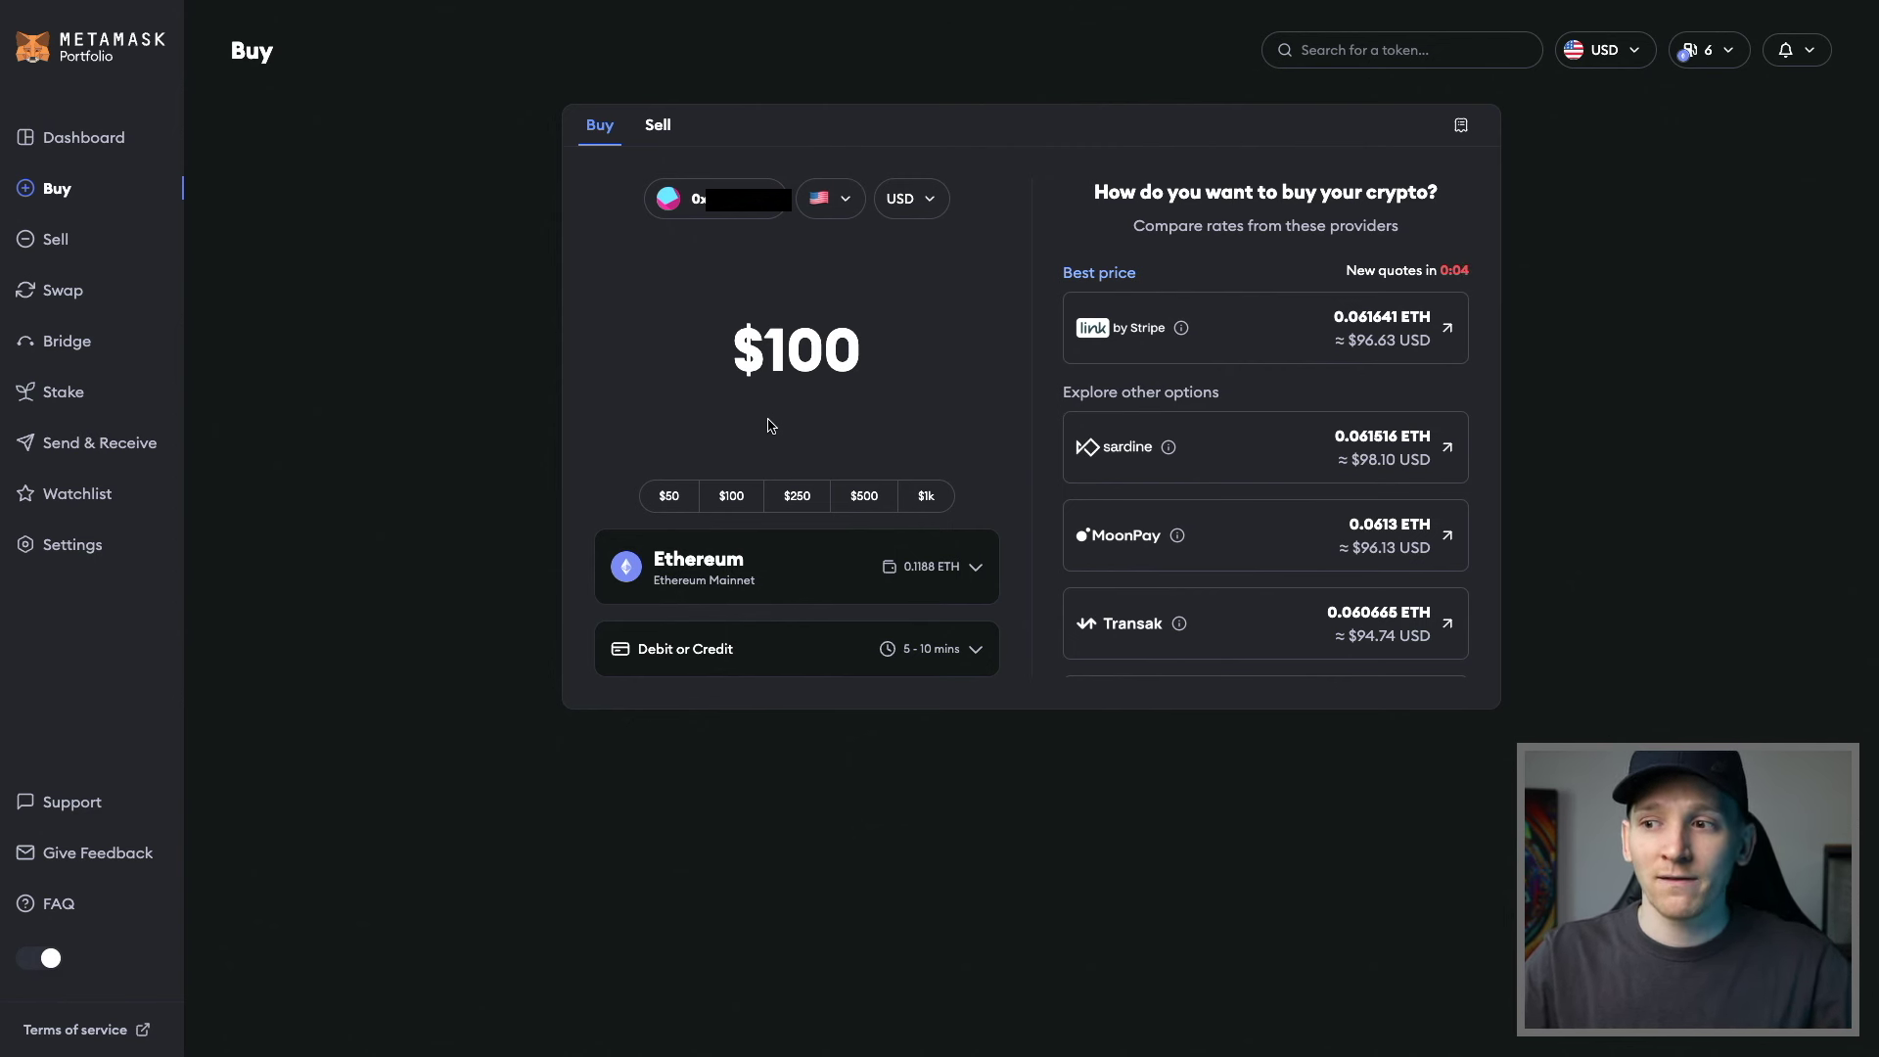
left_click(798, 579)
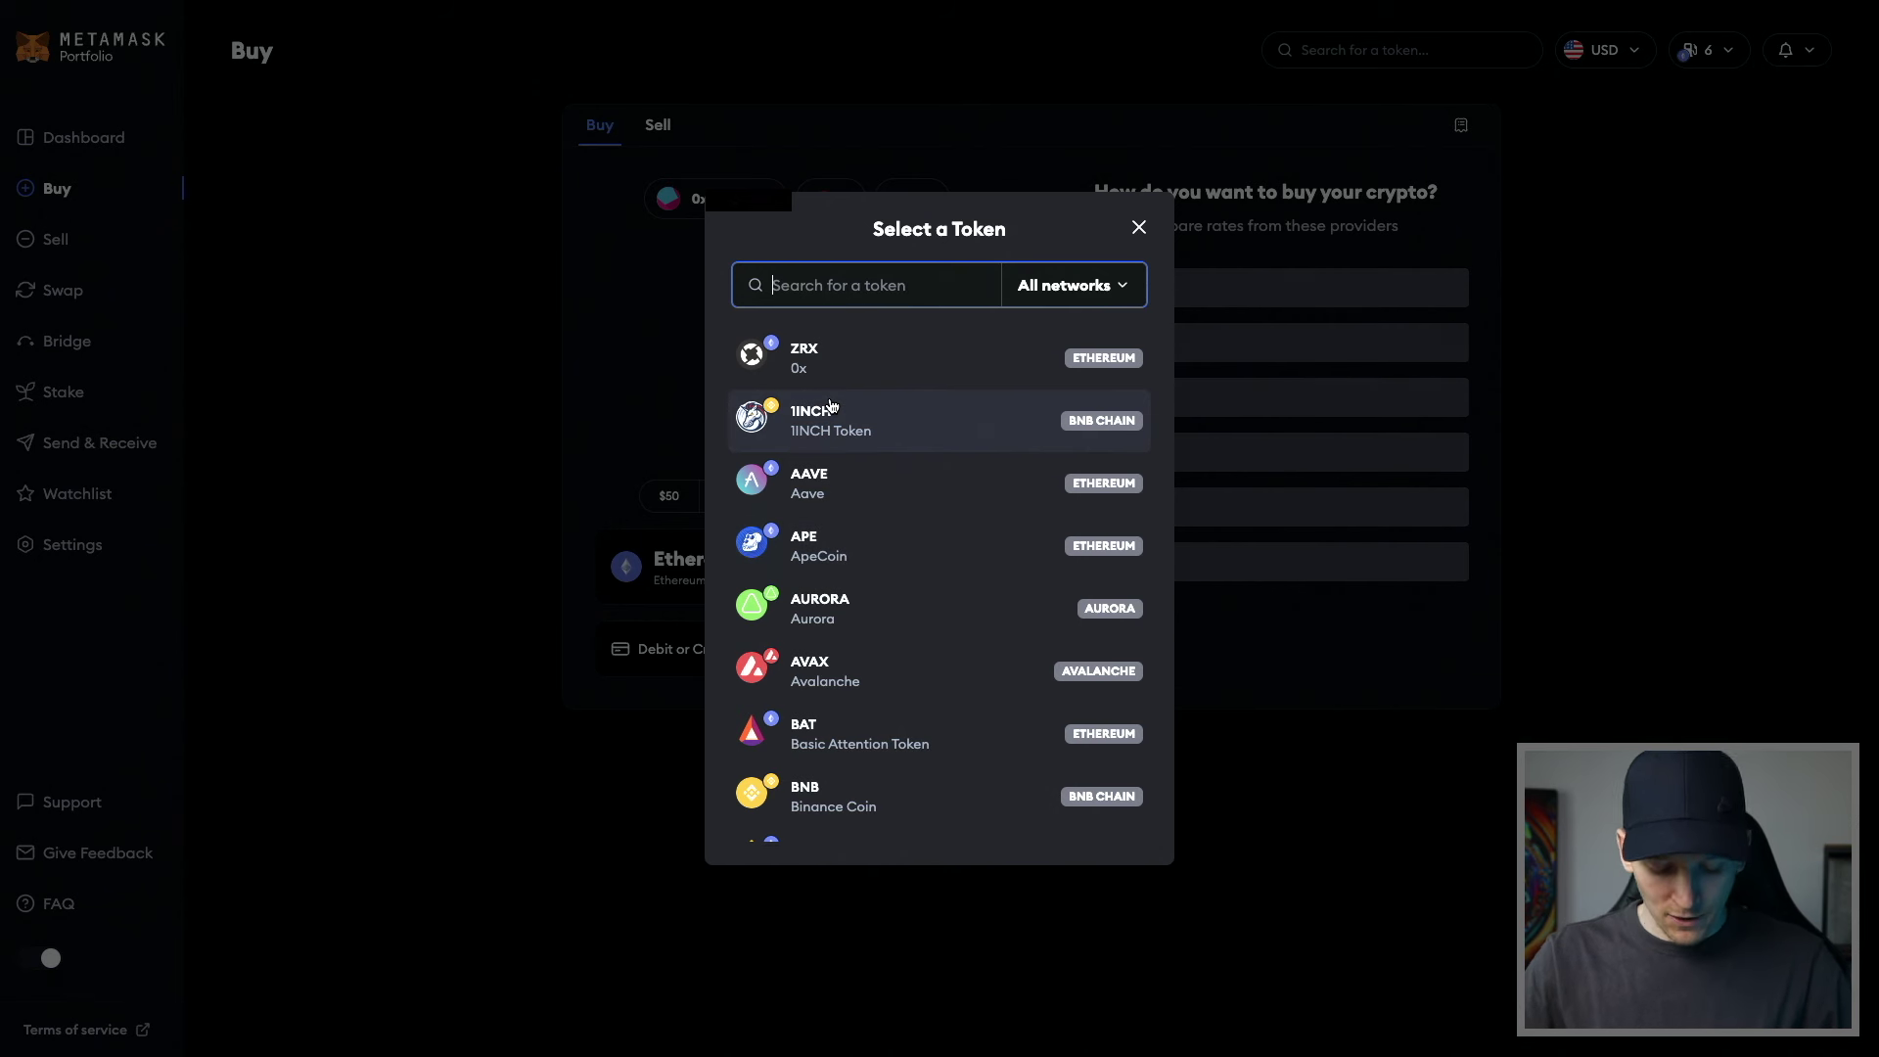
type("bnb")
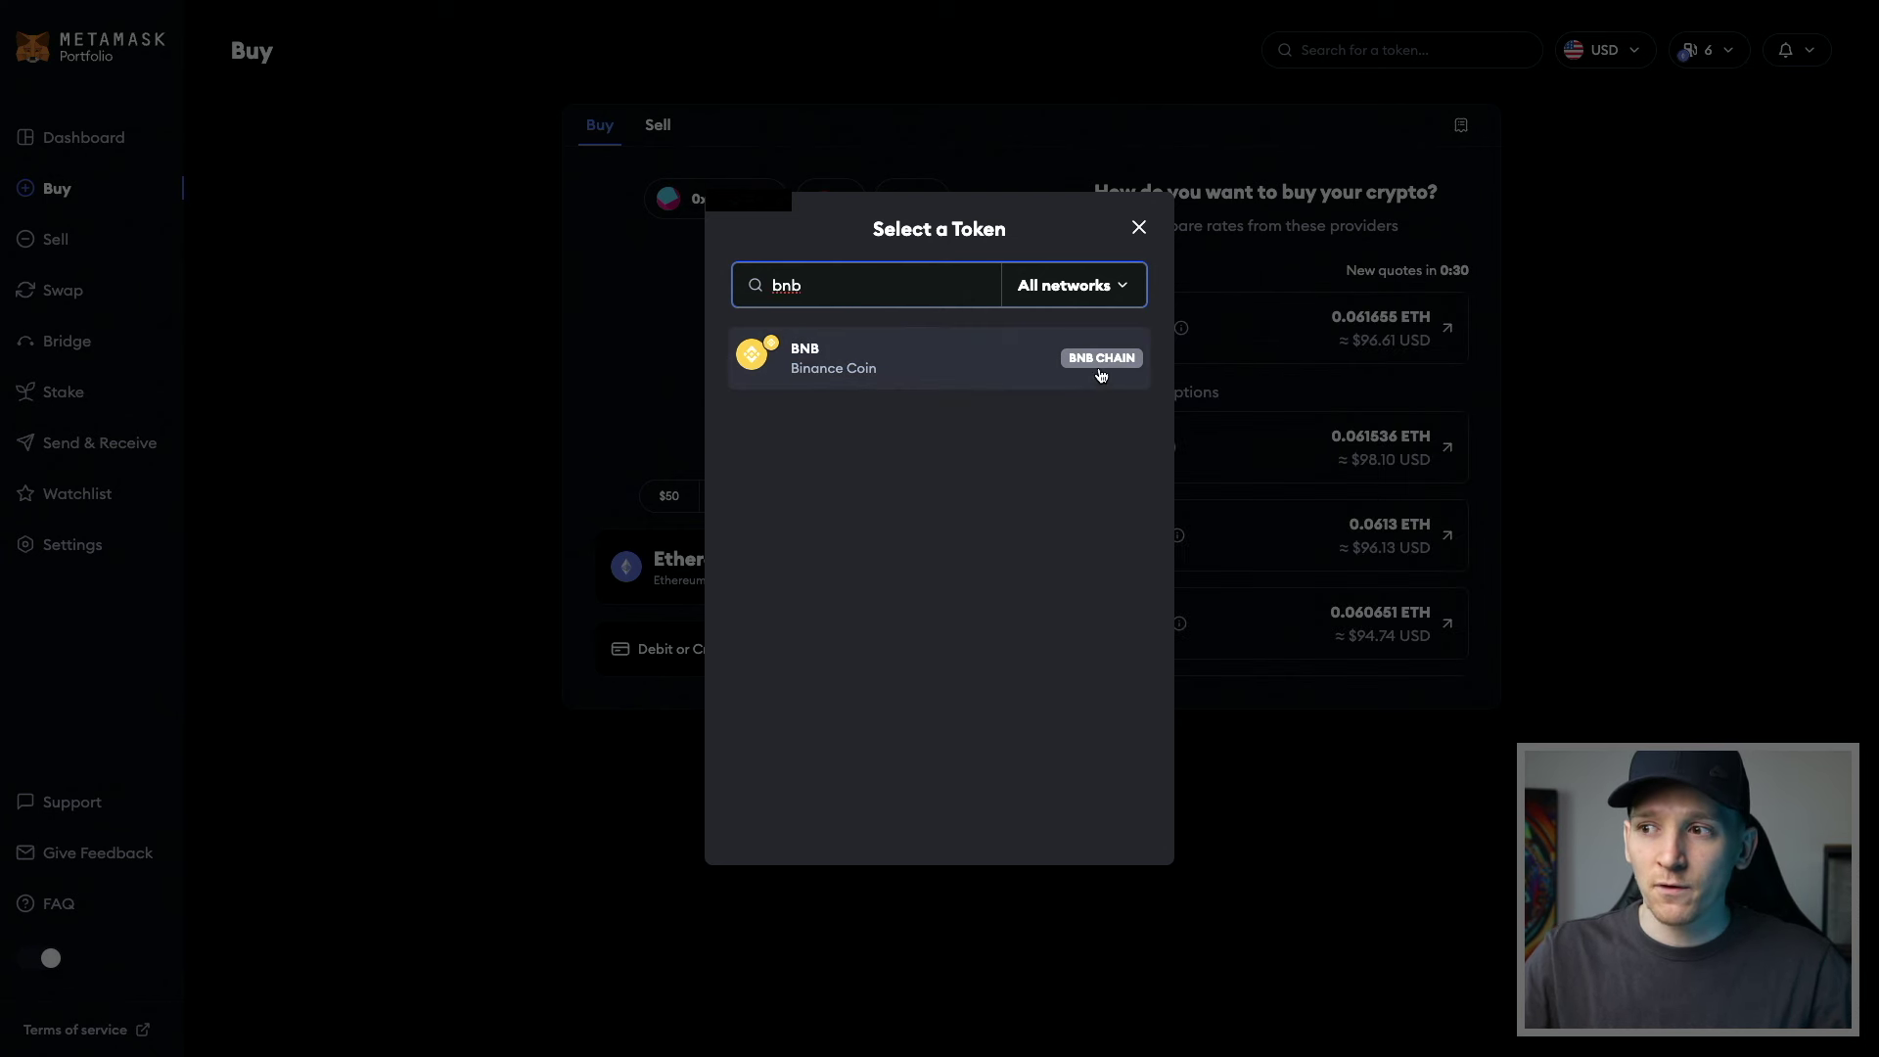
key("BackSpace")
key("BackSpace")
key("BackSpace")
type("p")
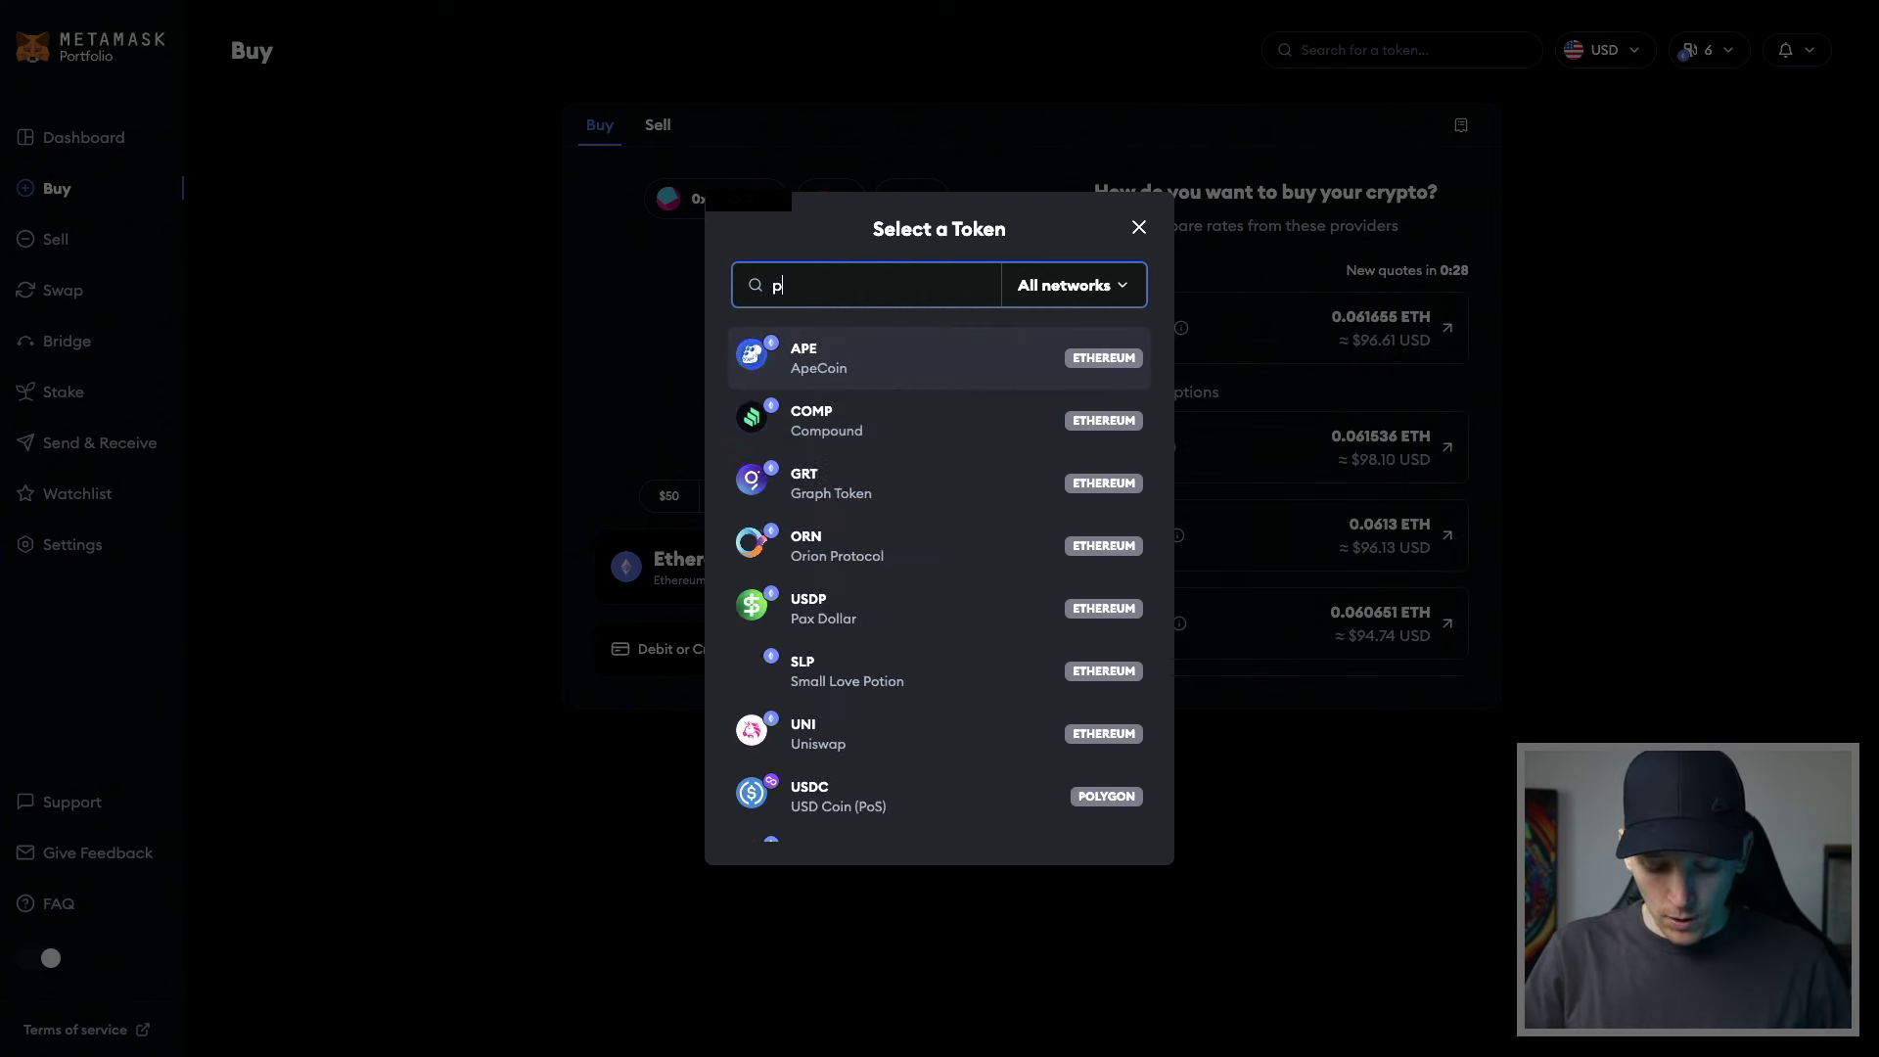
type("oly")
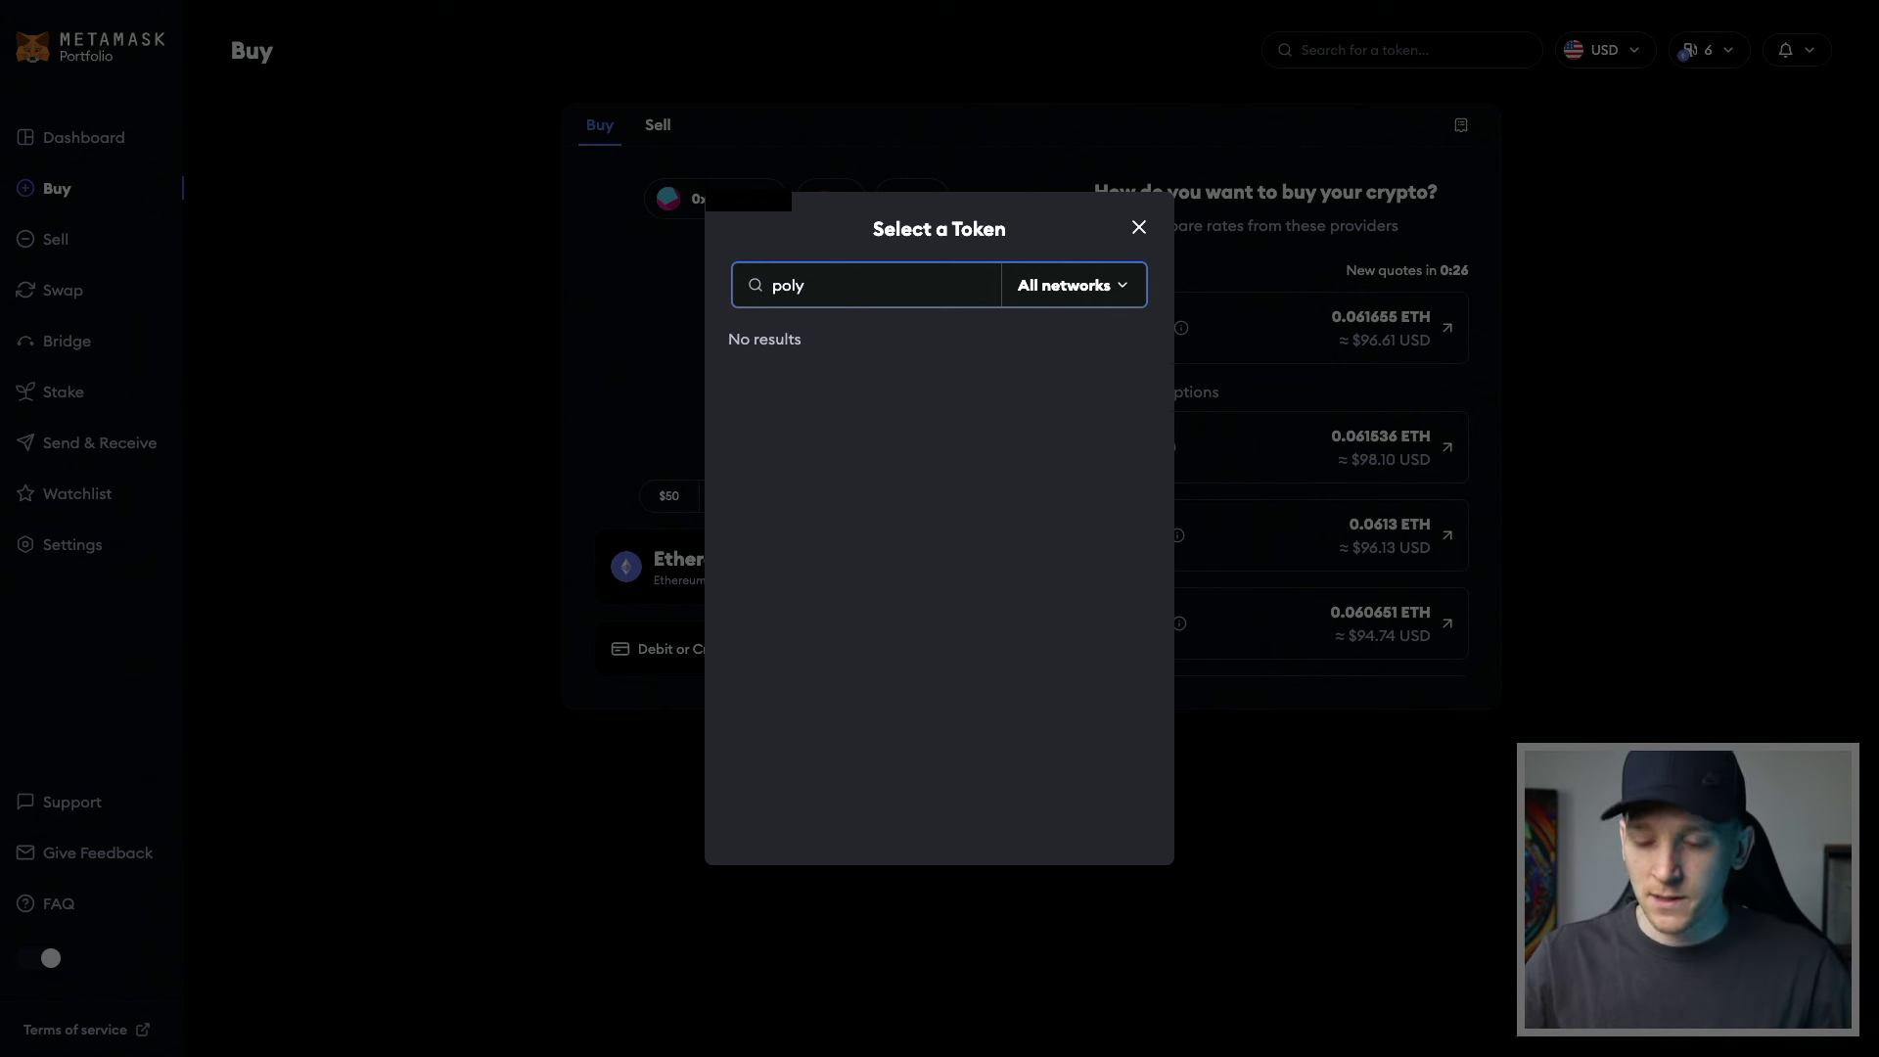
key("BackSpace")
key("BackSpace")
key("BackSpace")
key("BackSpace")
type("mati")
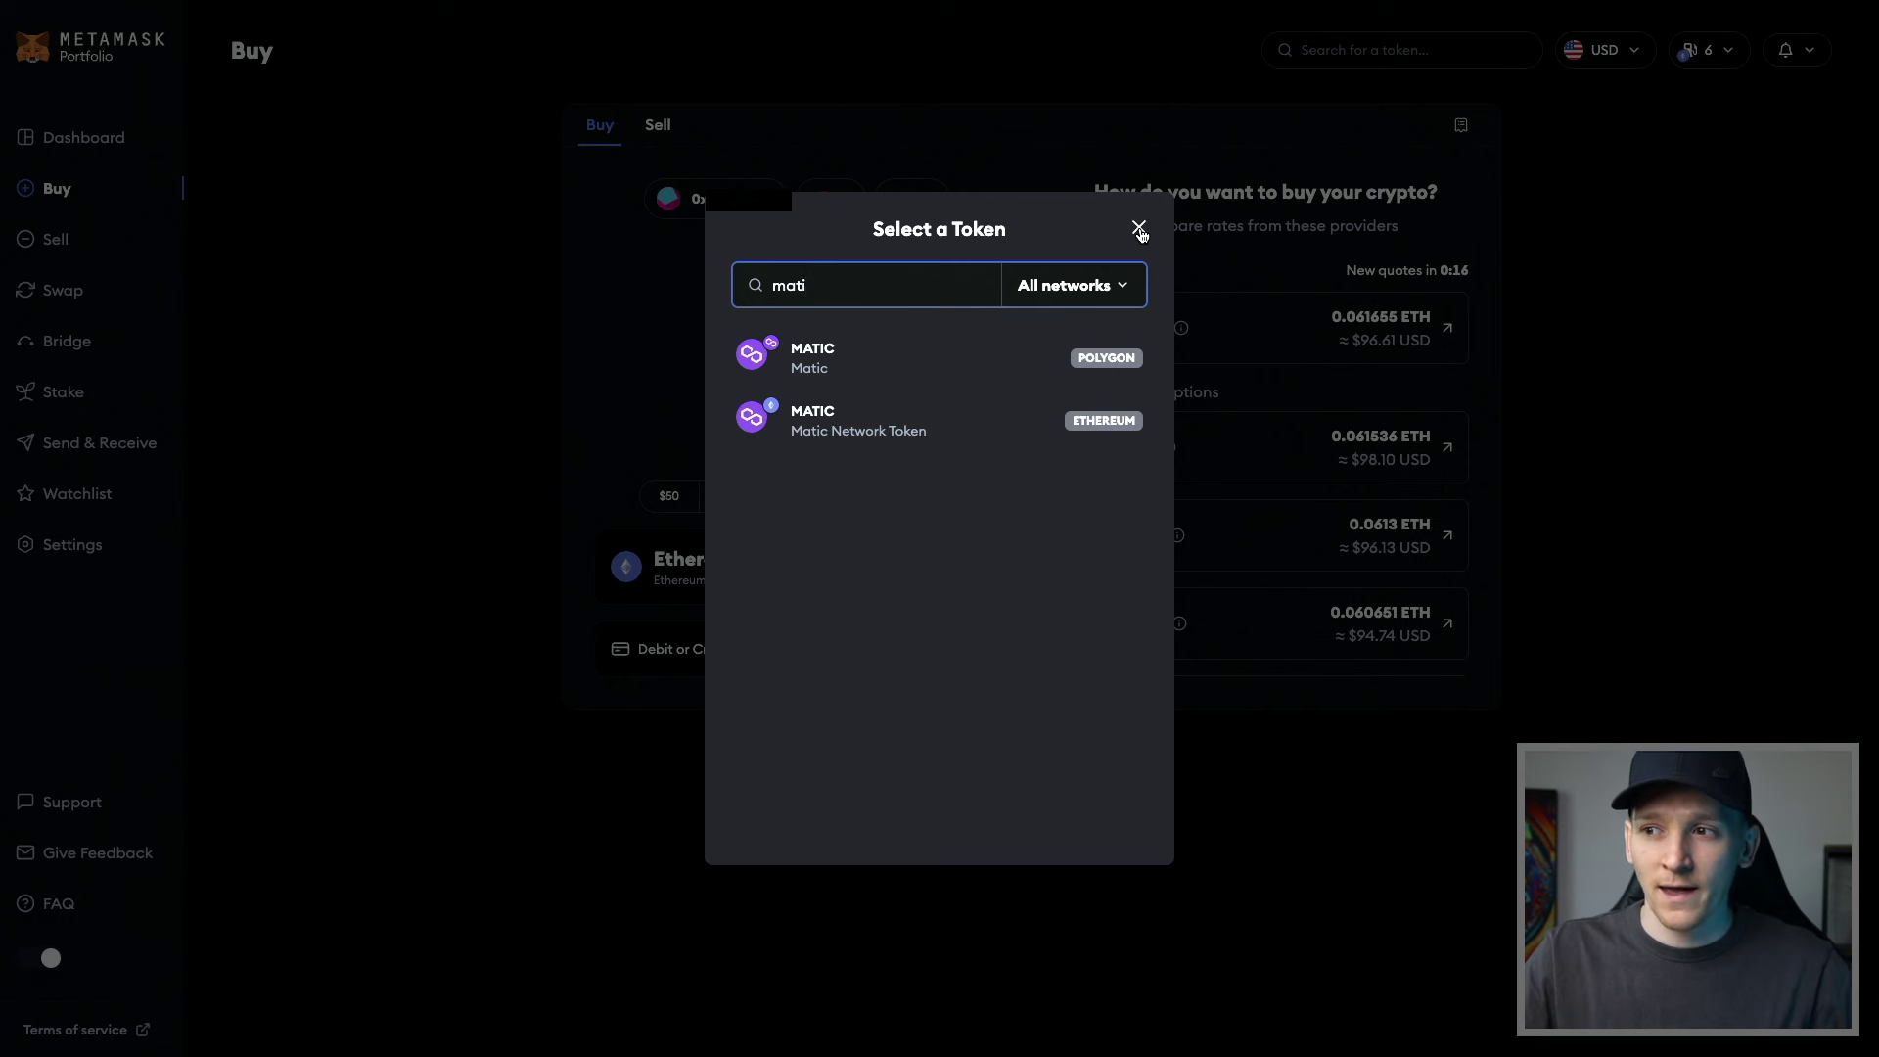
left_click(1139, 229)
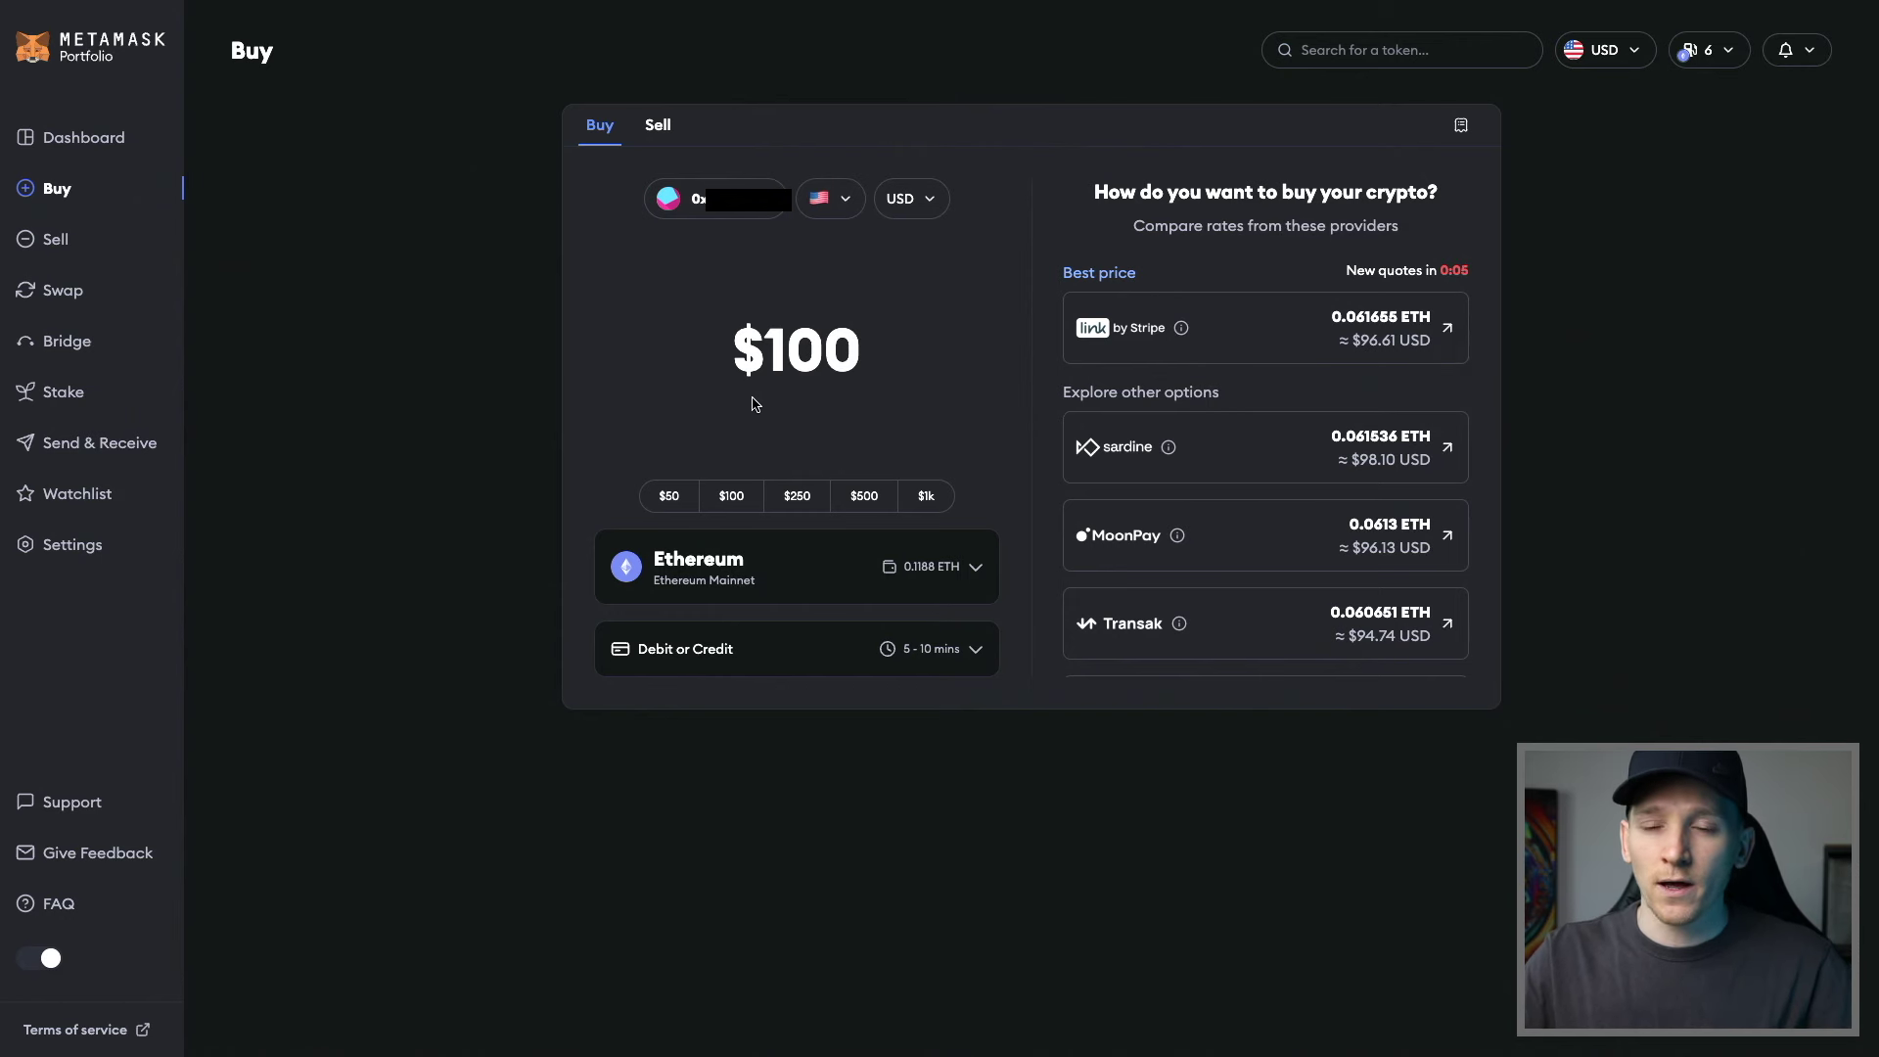
Set the buyer's location to United States, Alabama
left_click(830, 197)
left_click(1121, 631)
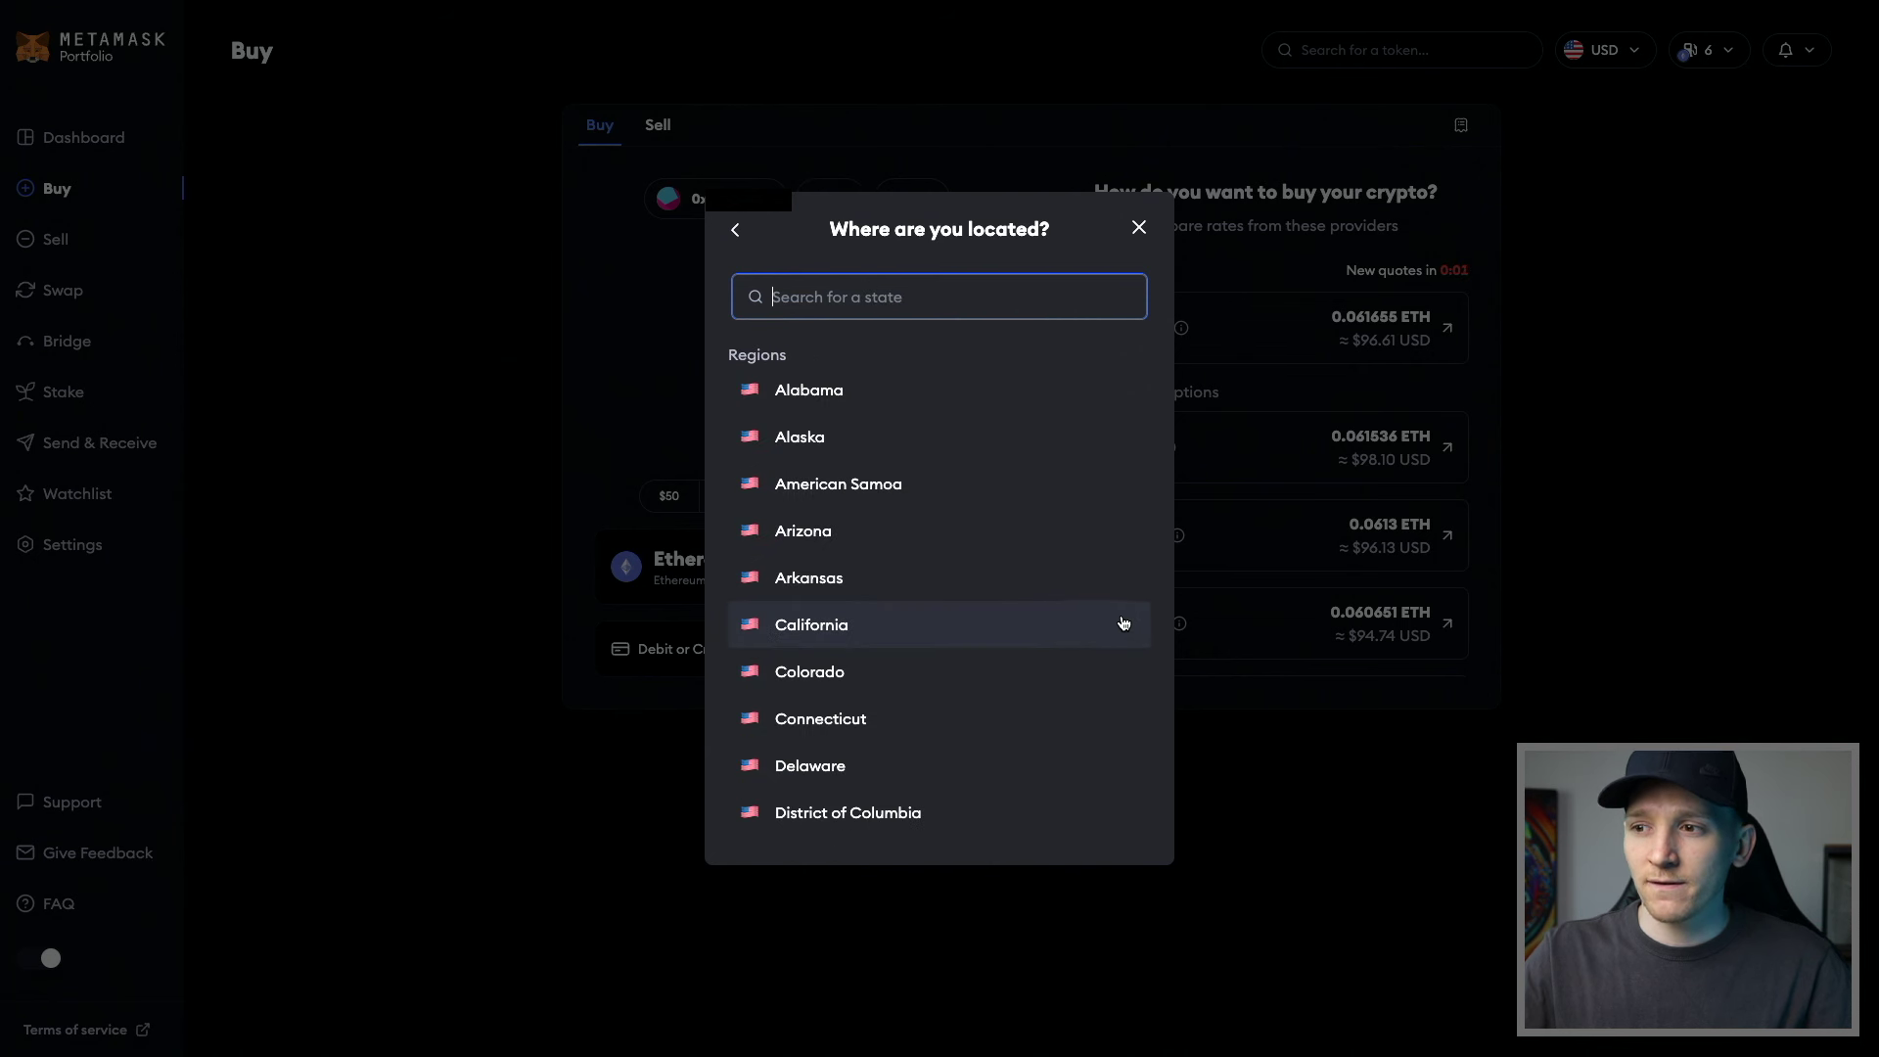
left_click(818, 395)
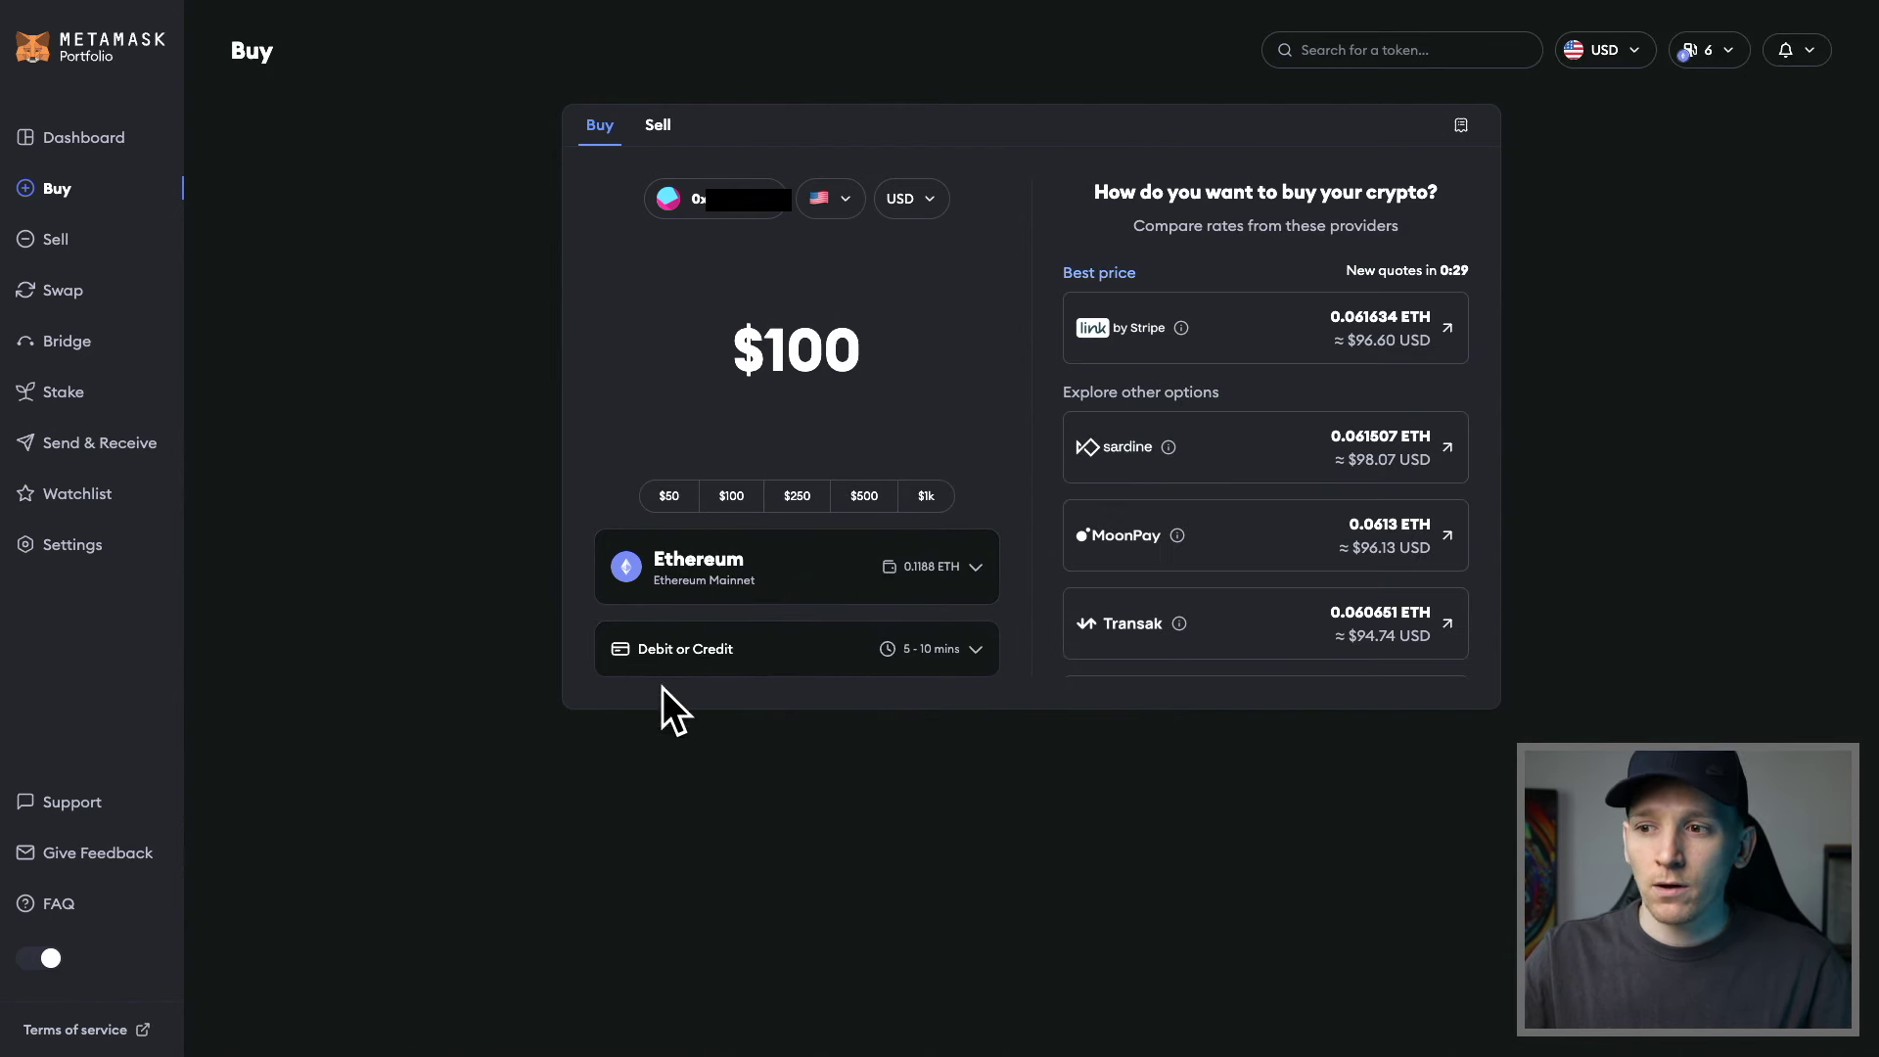
Browse the available payment methods and select PayPal for the $100 Ethereum purchase
left_click(736, 664)
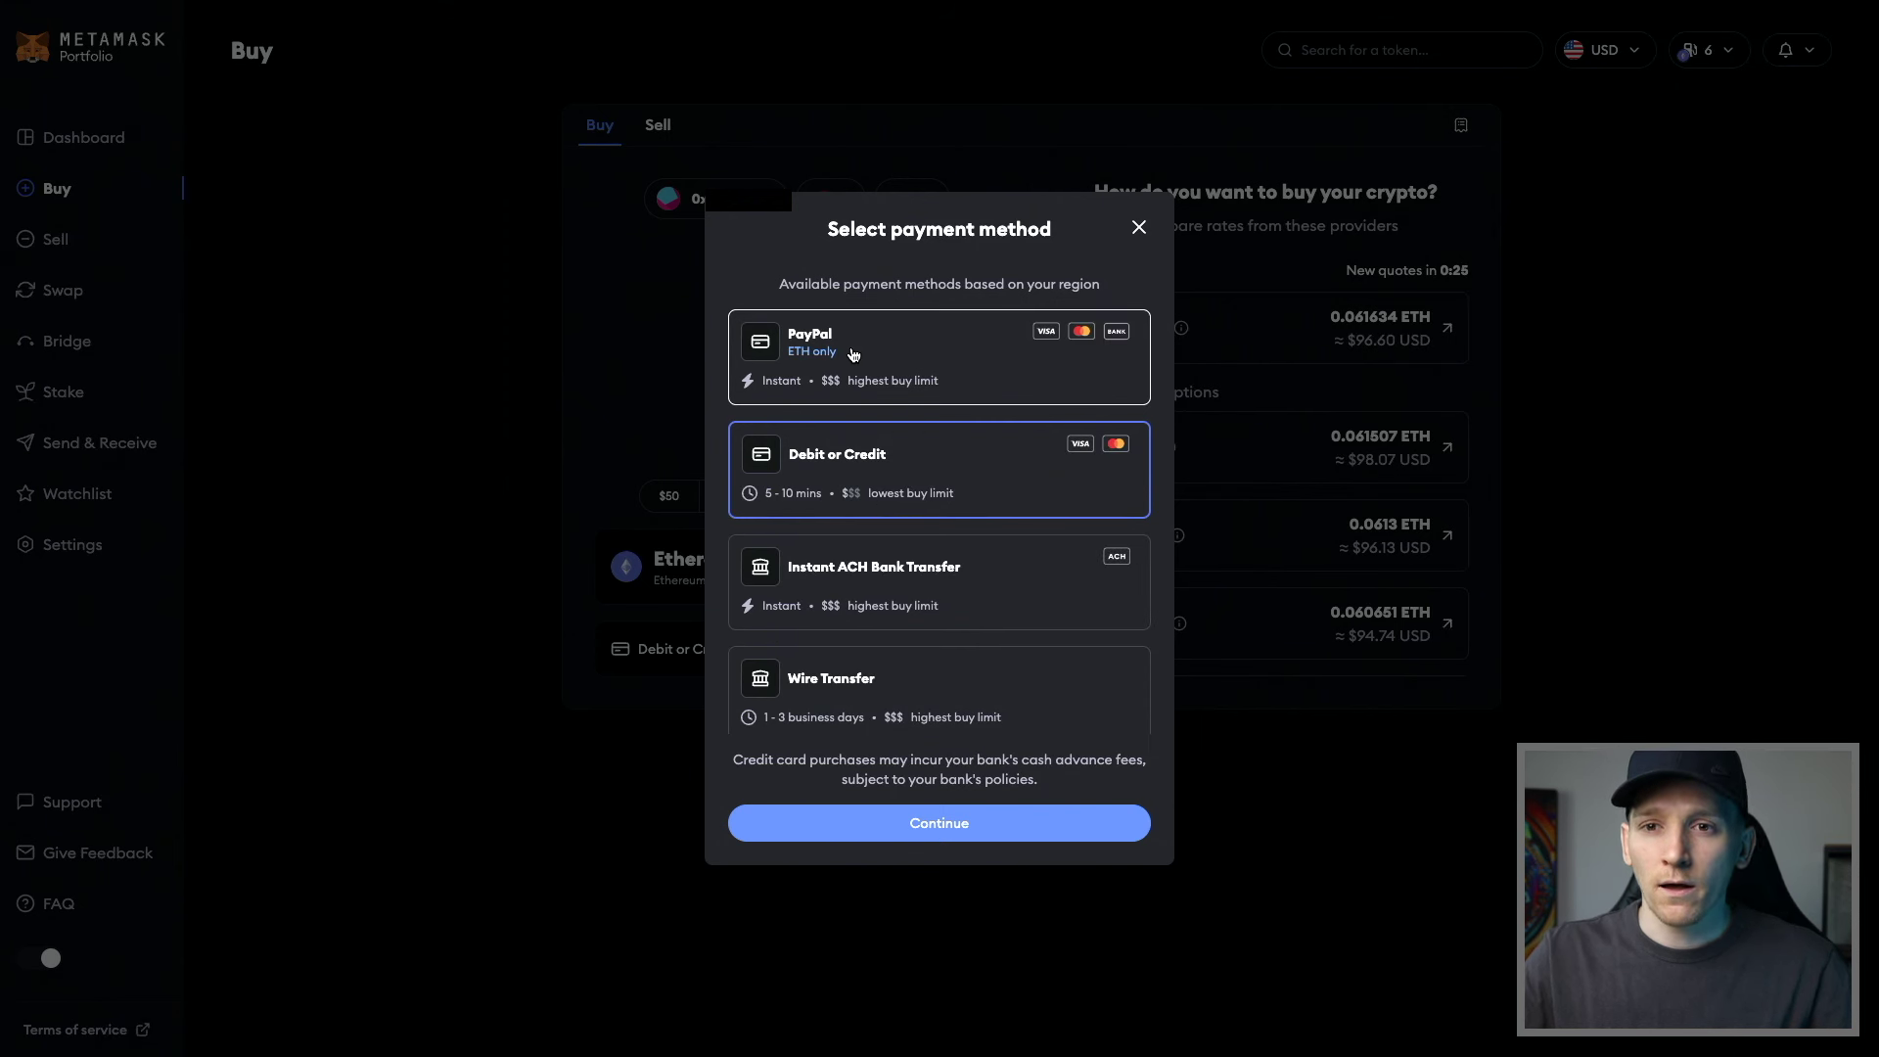
scroll(852, 353, "down", 1)
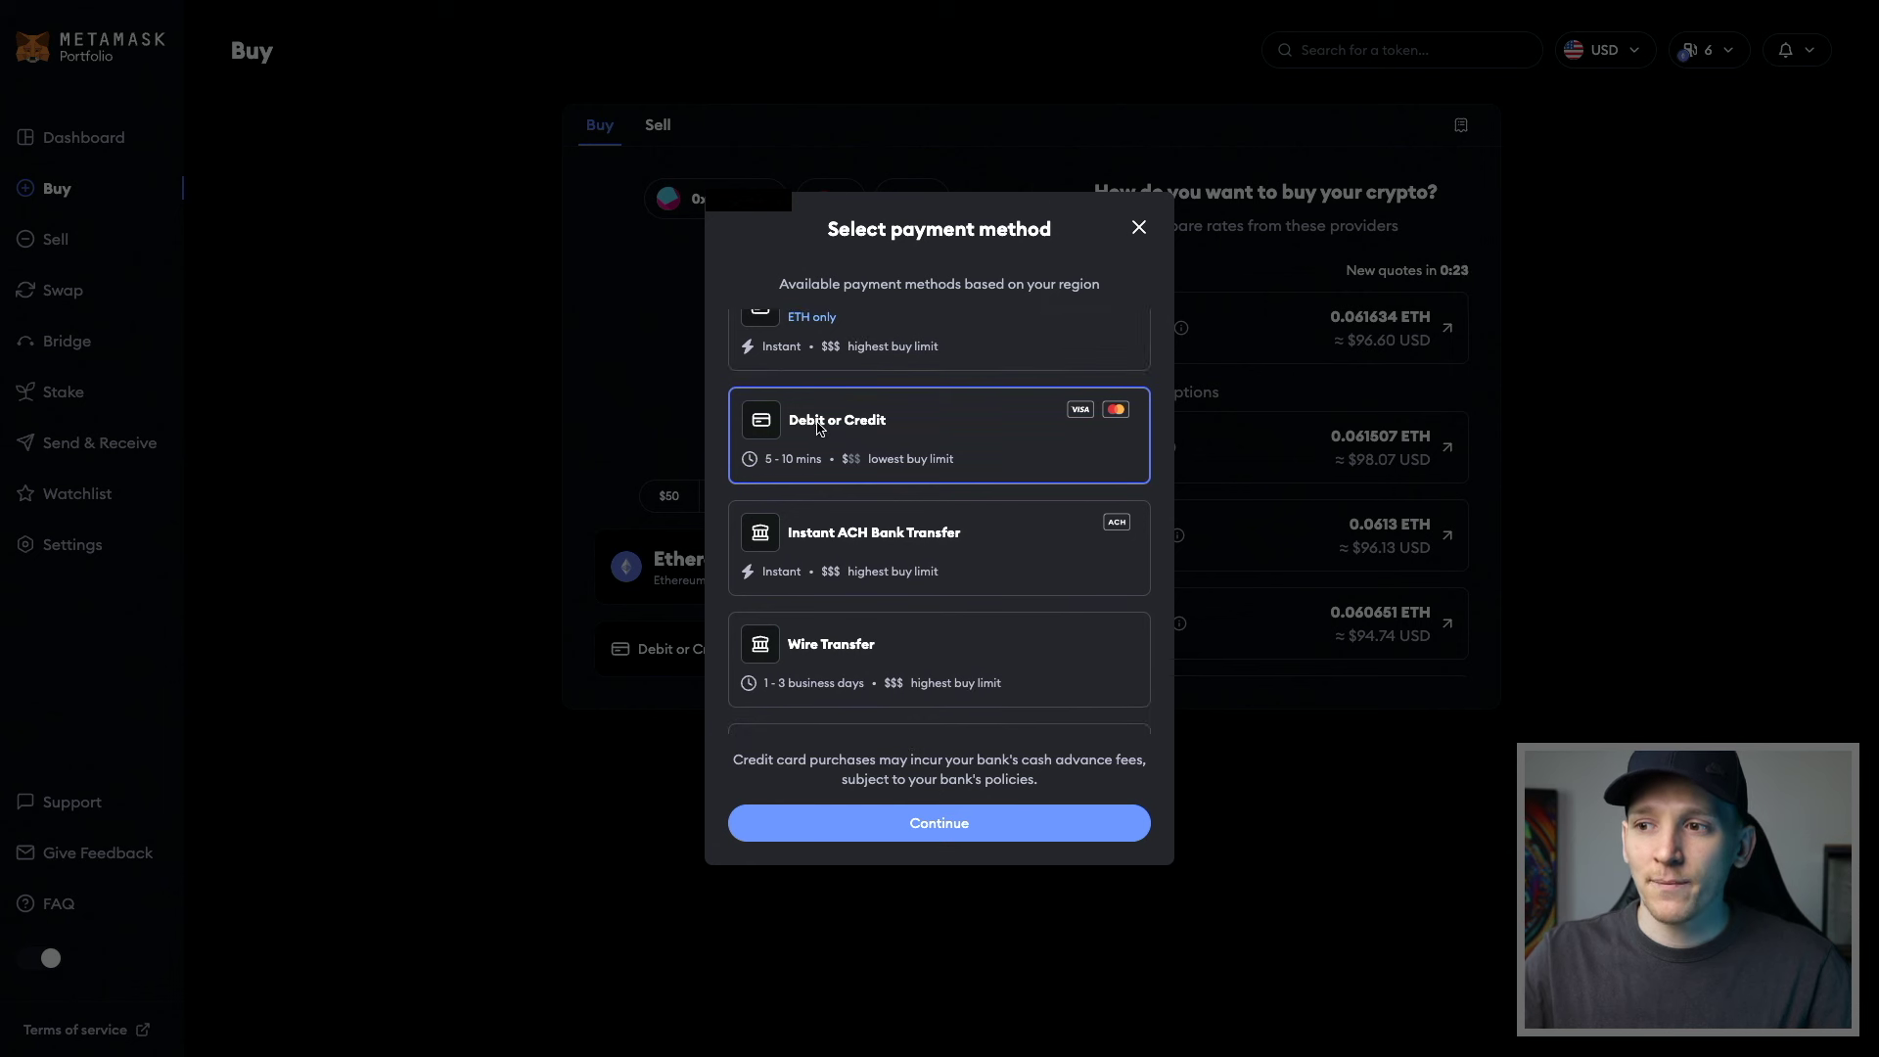
scroll(820, 431, "down", 3)
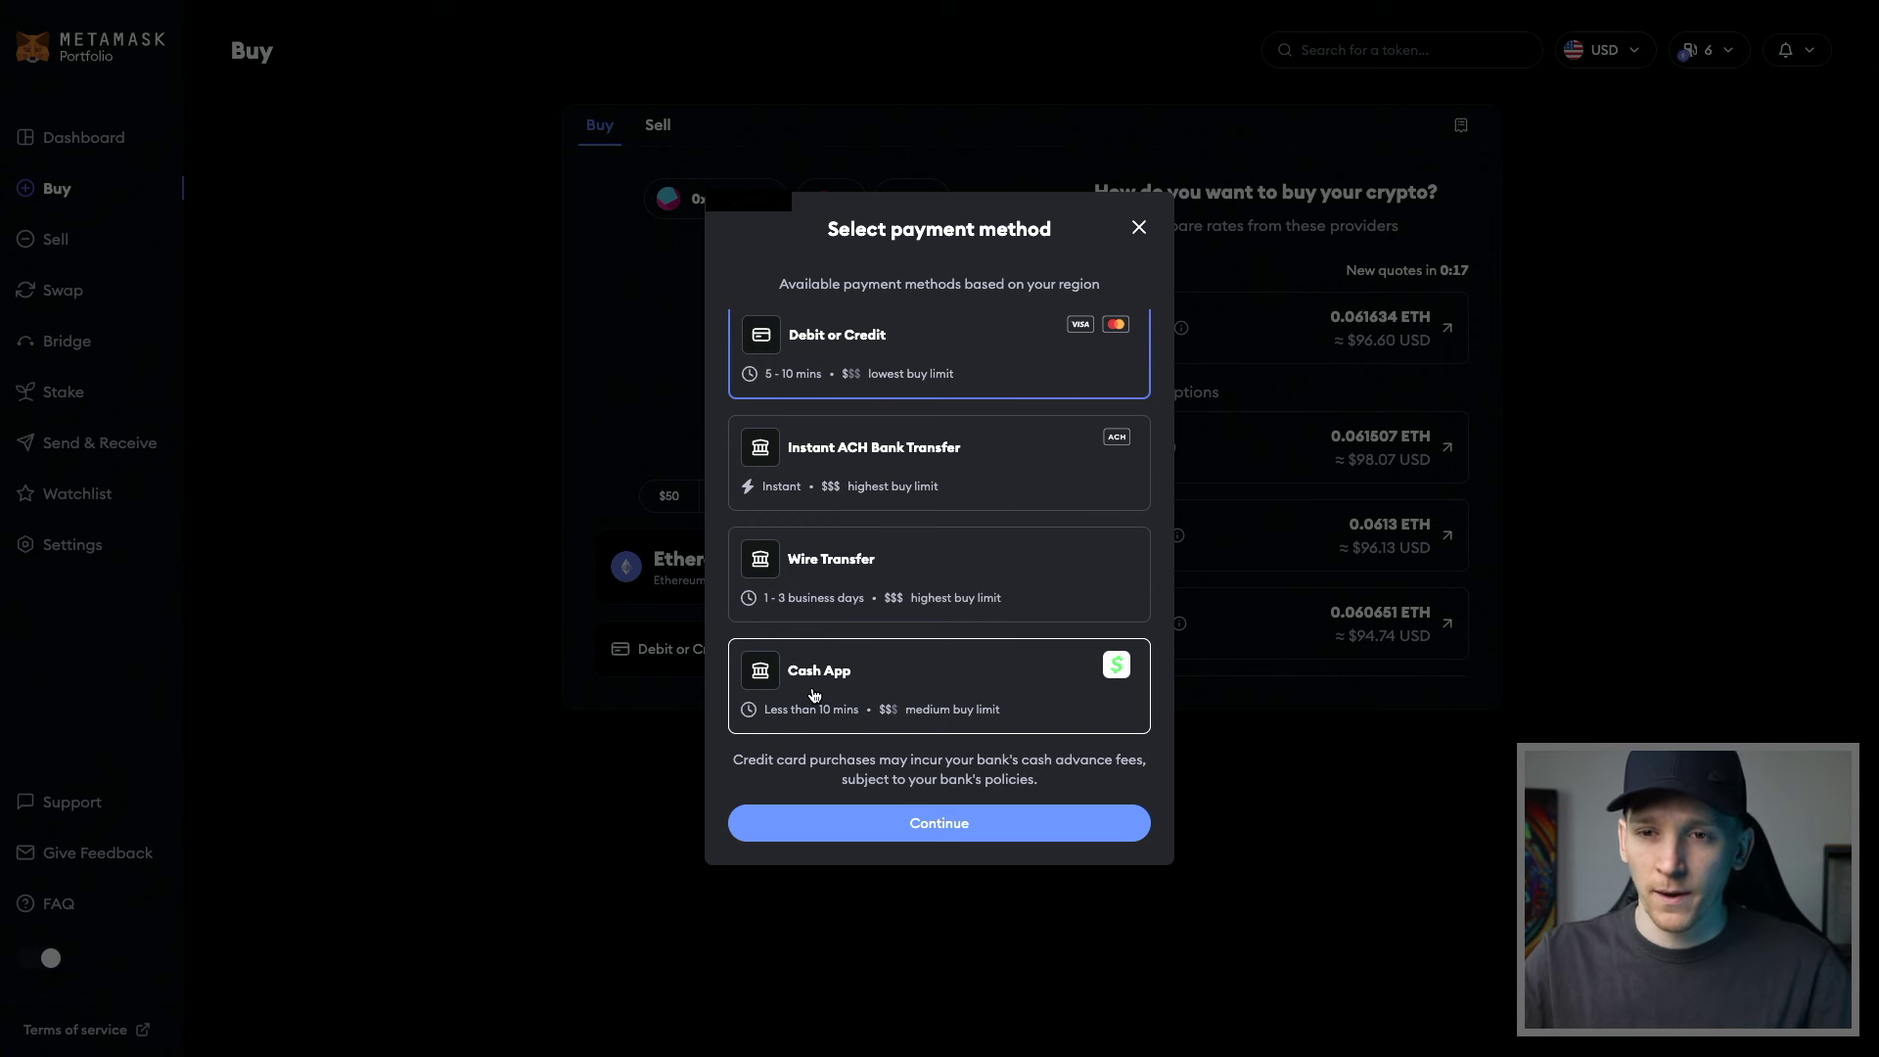
scroll(820, 696, "up", 3)
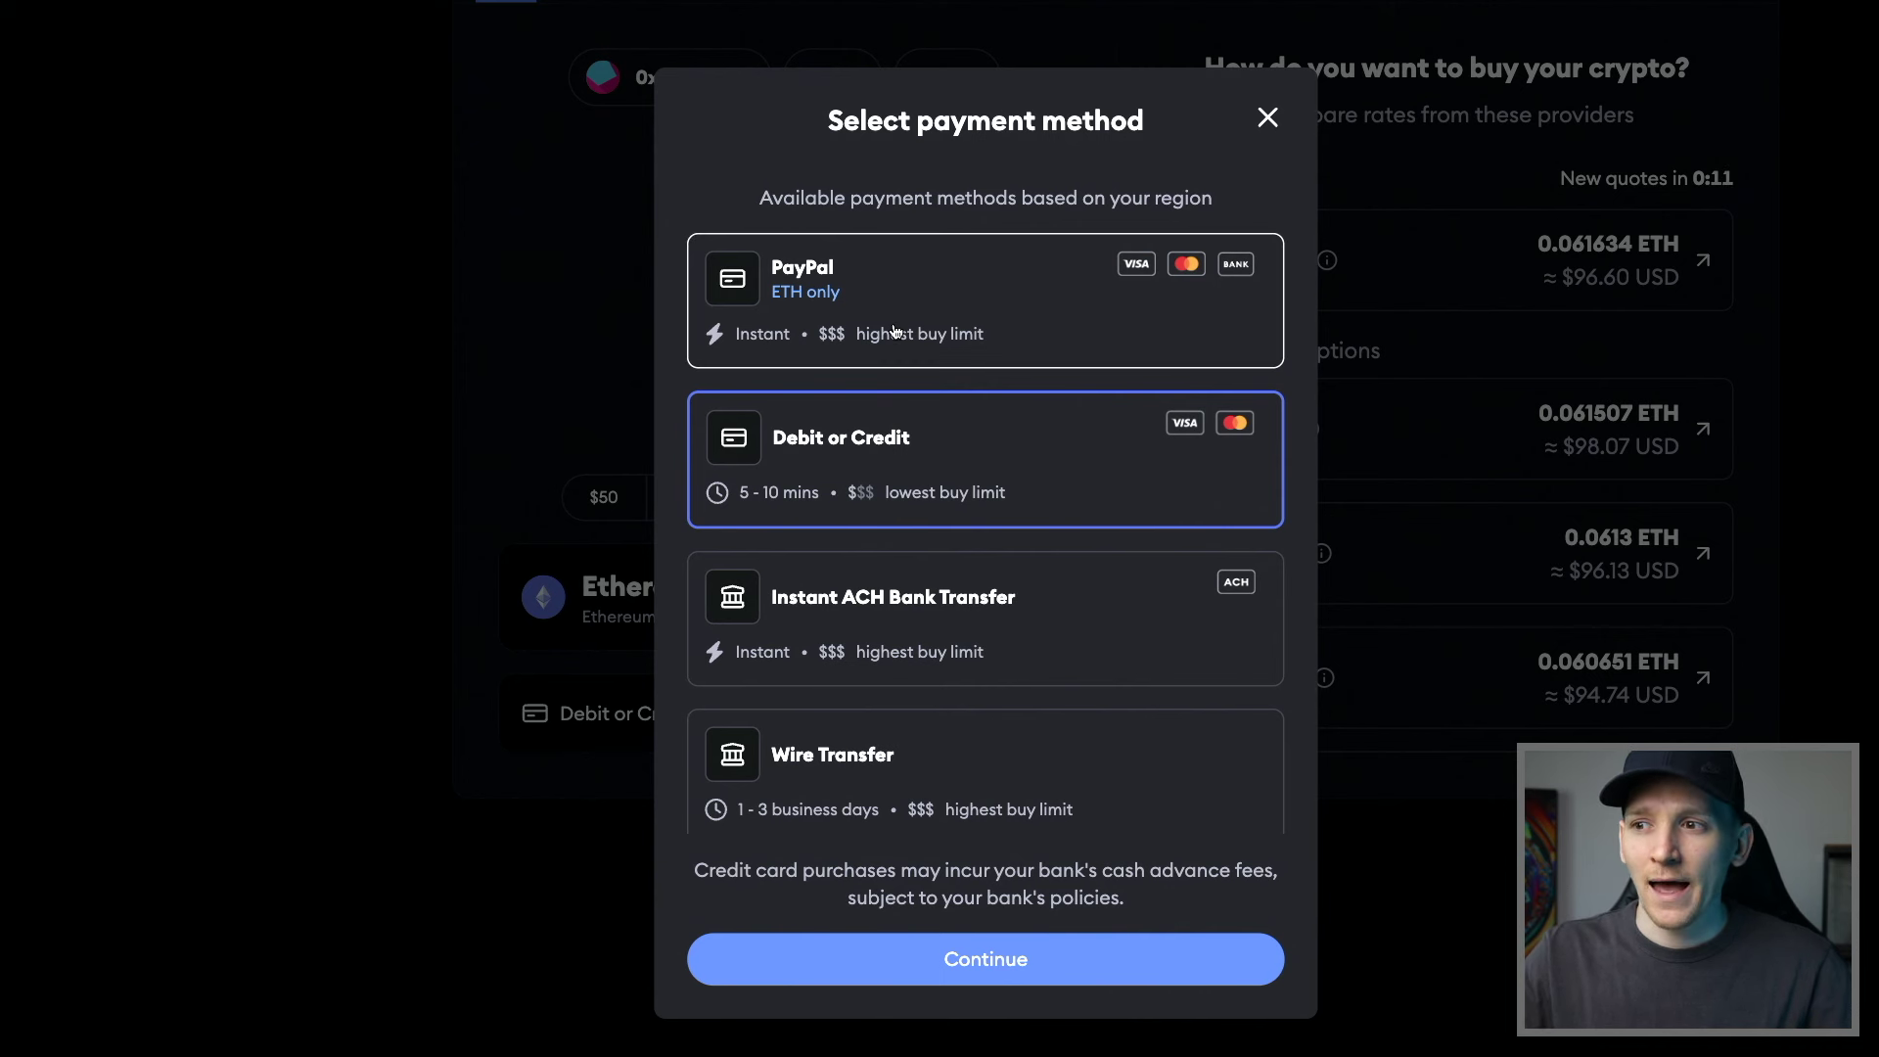
scroll(869, 338, "down", 1)
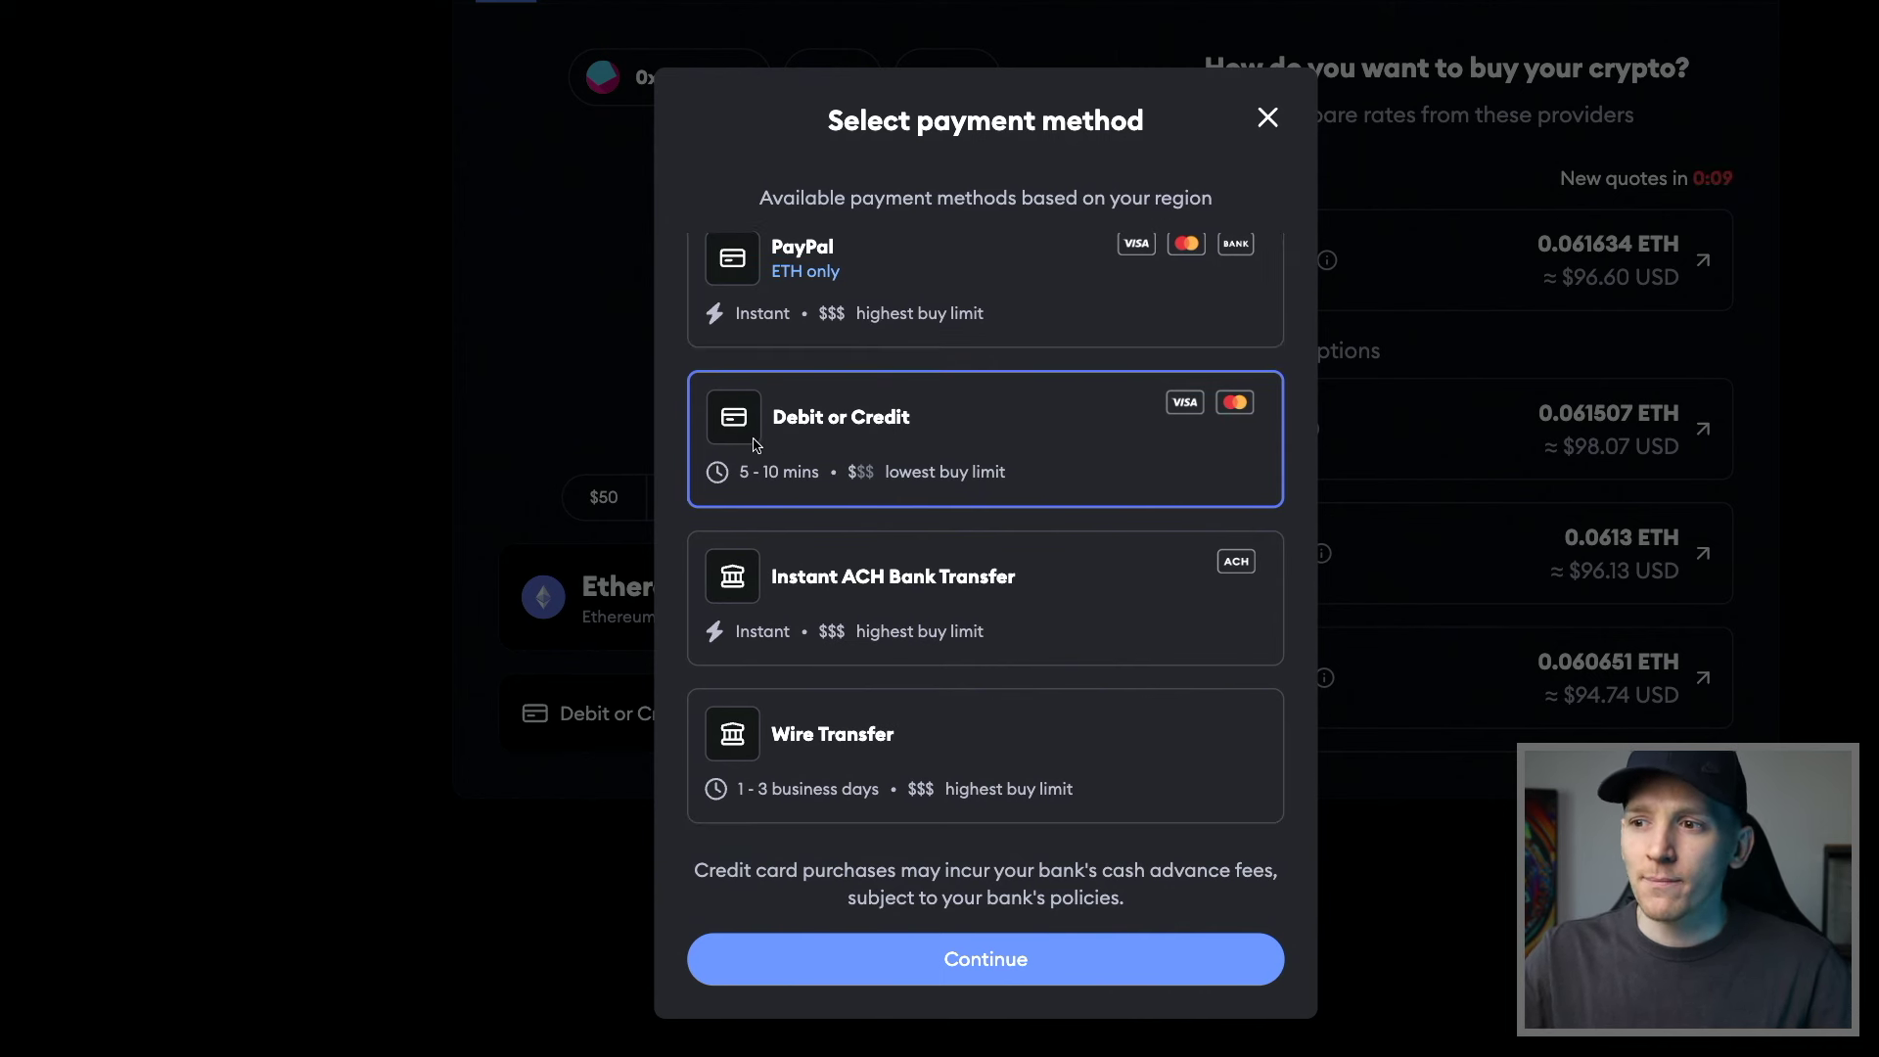
scroll(780, 480, "down", 3)
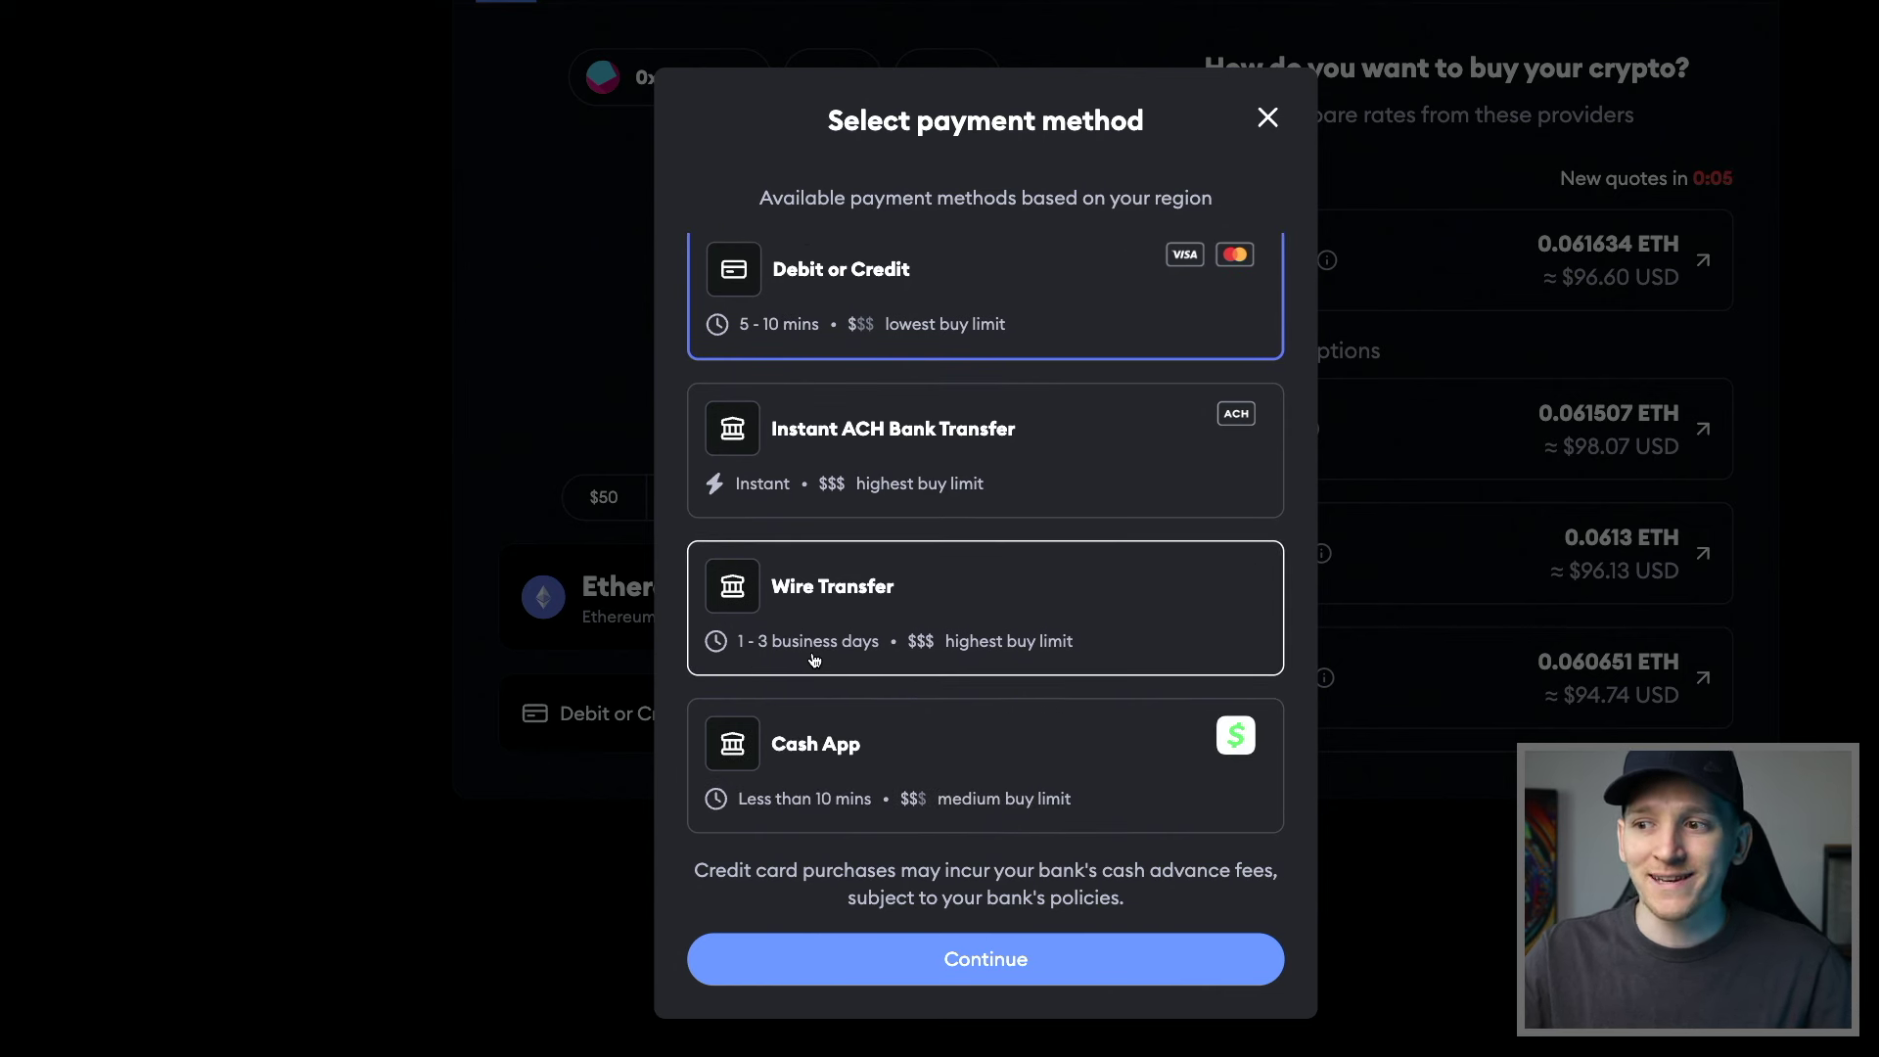
scroll(825, 642, "down", 3)
scroll(827, 638, "up", 5)
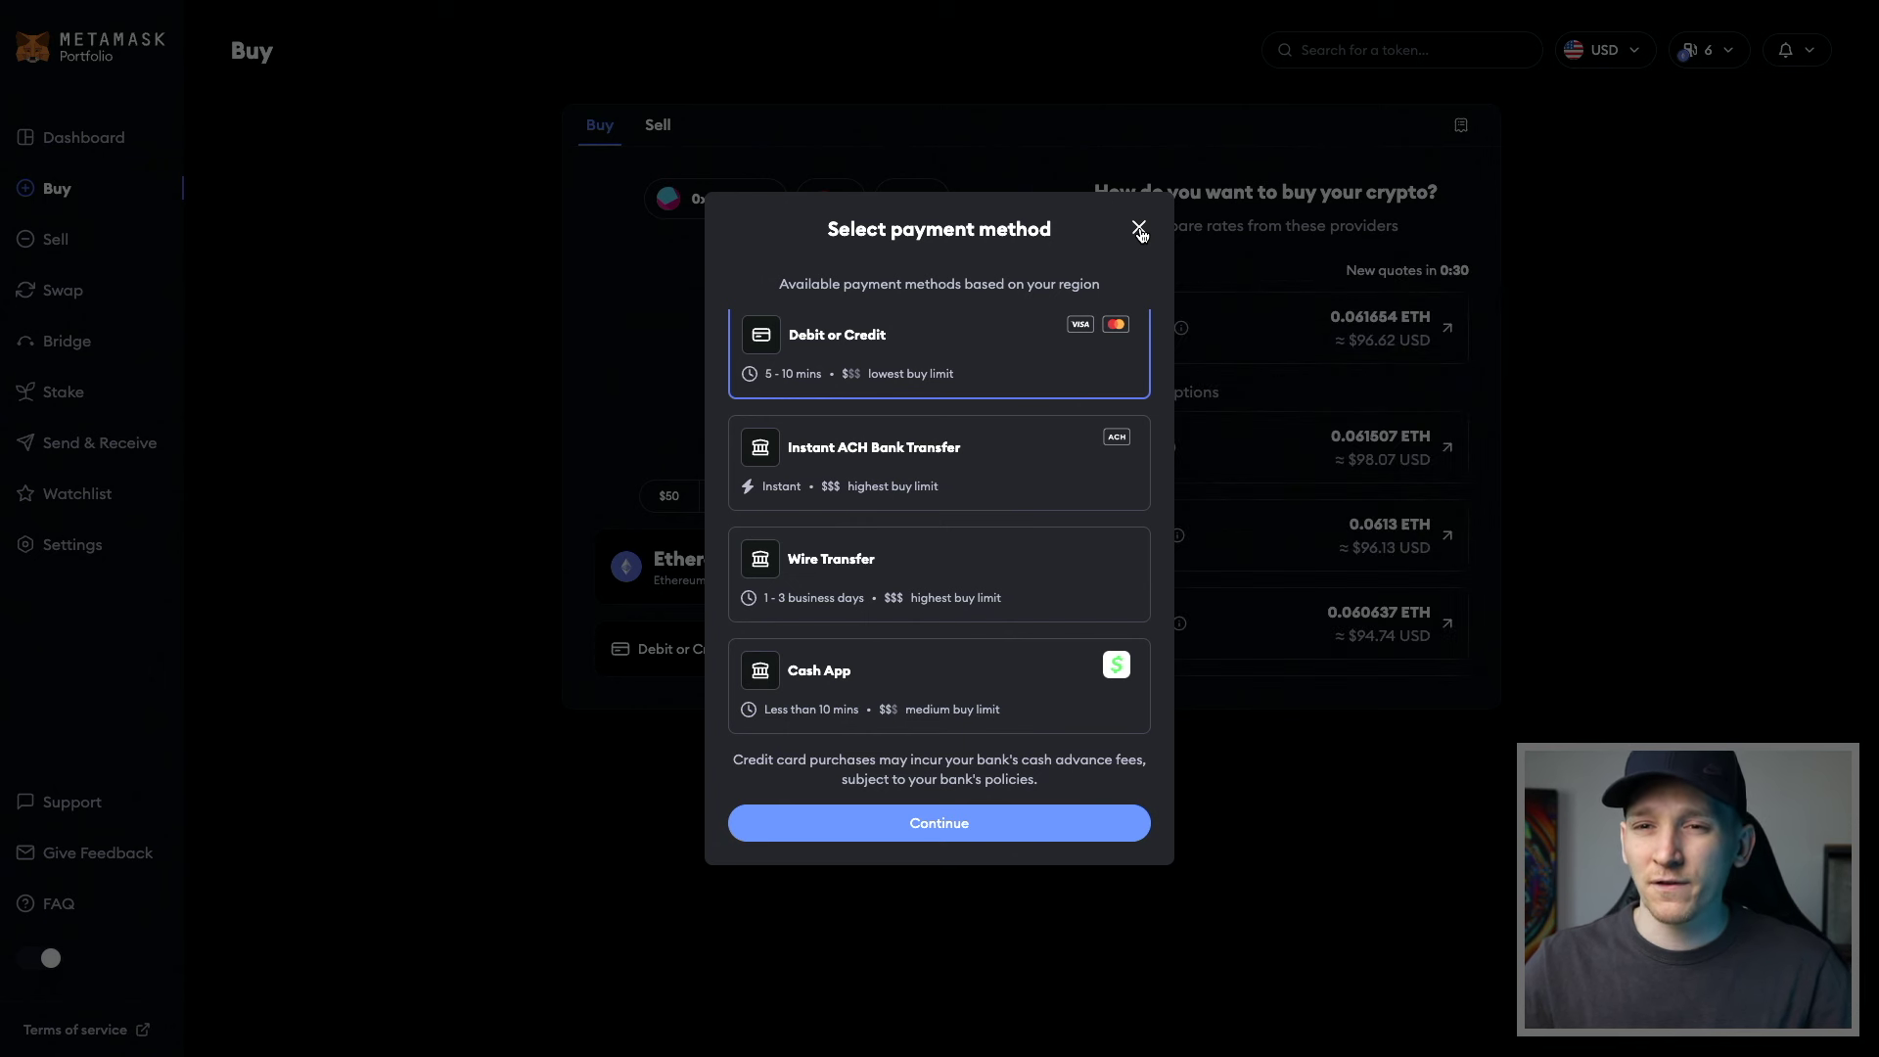
scroll(984, 504, "up", 2)
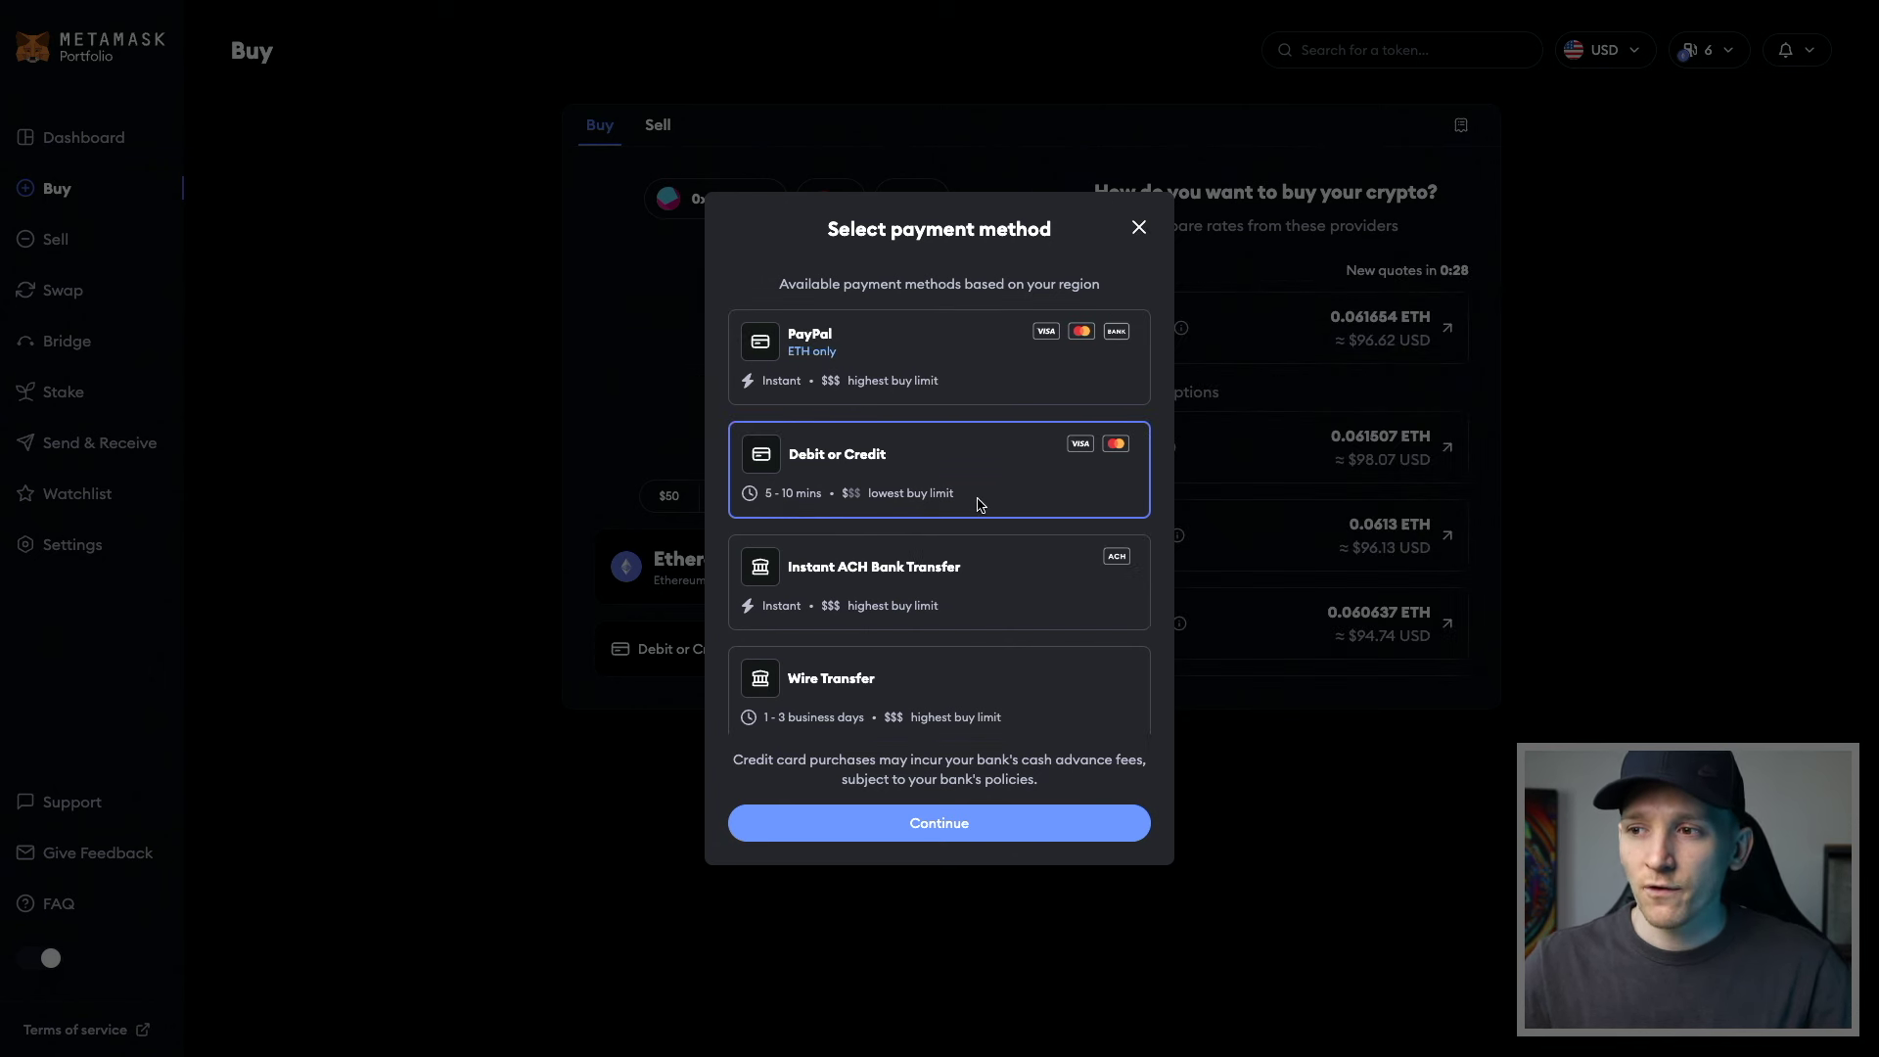
left_click(807, 340)
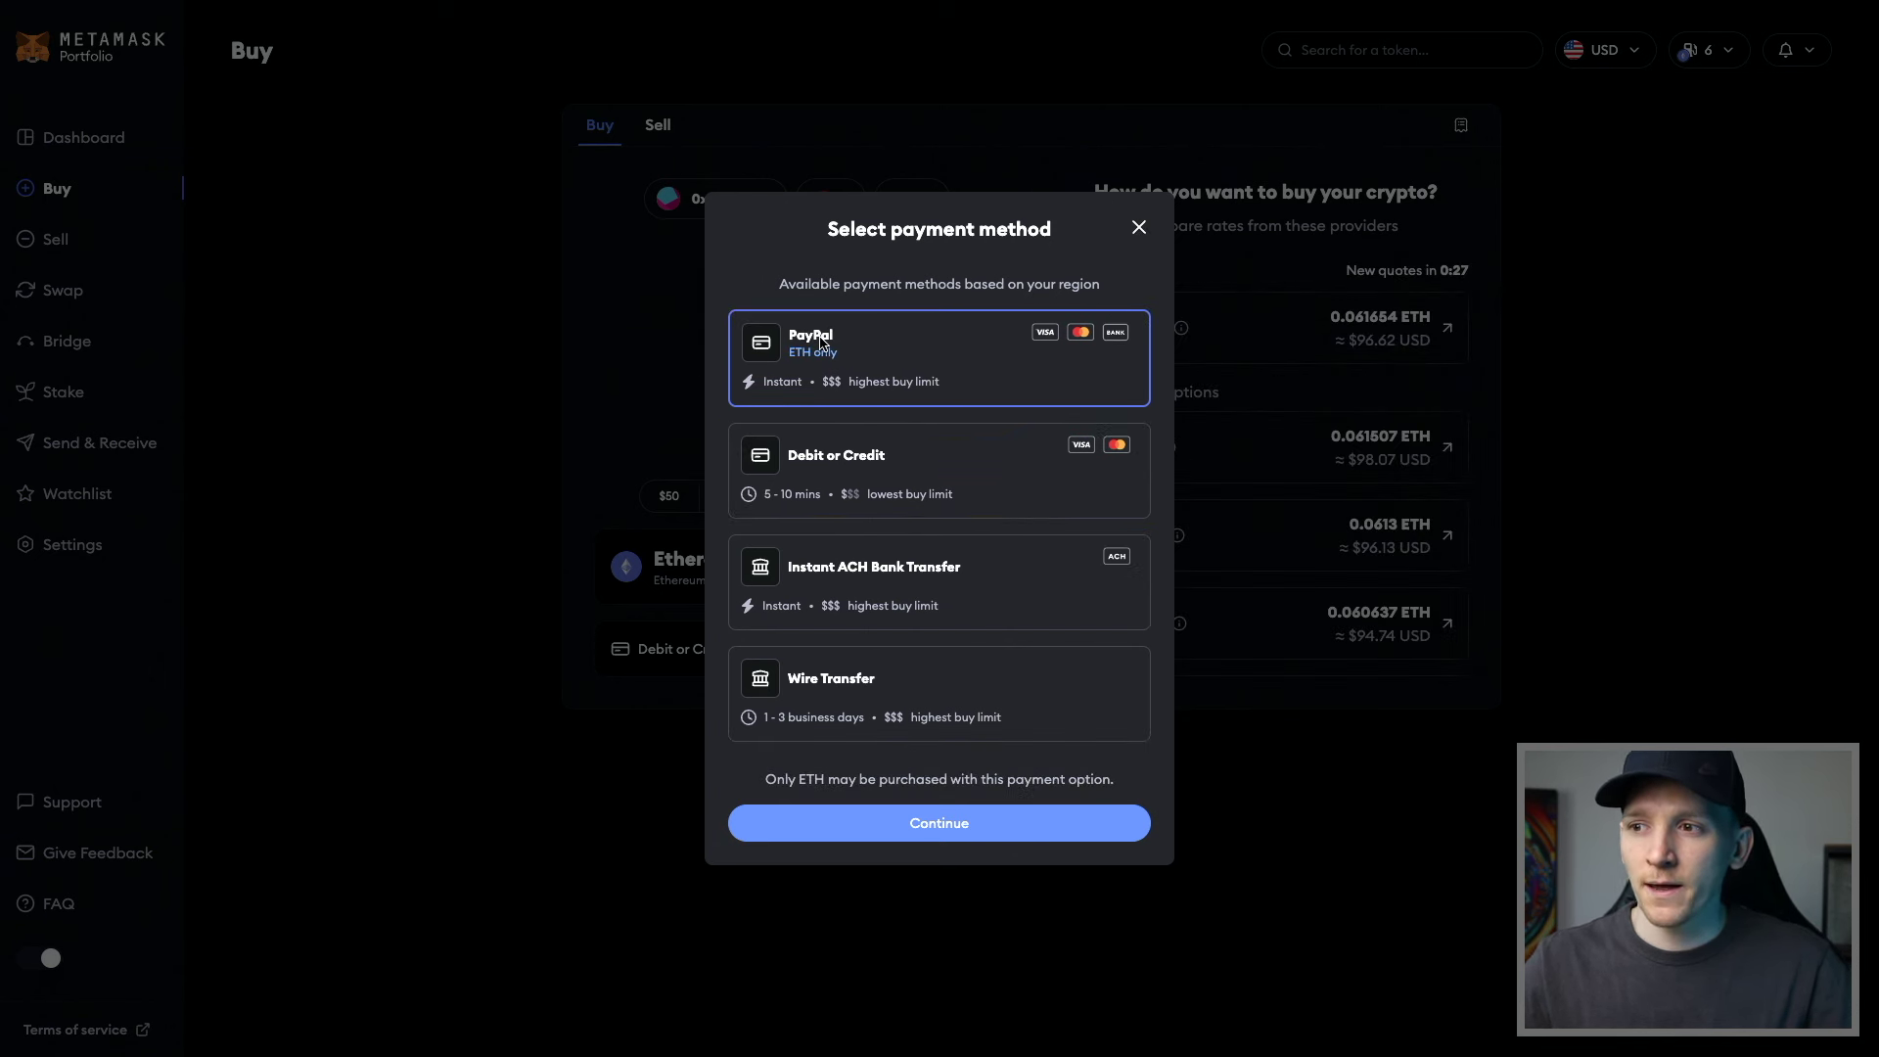
left_click(963, 824)
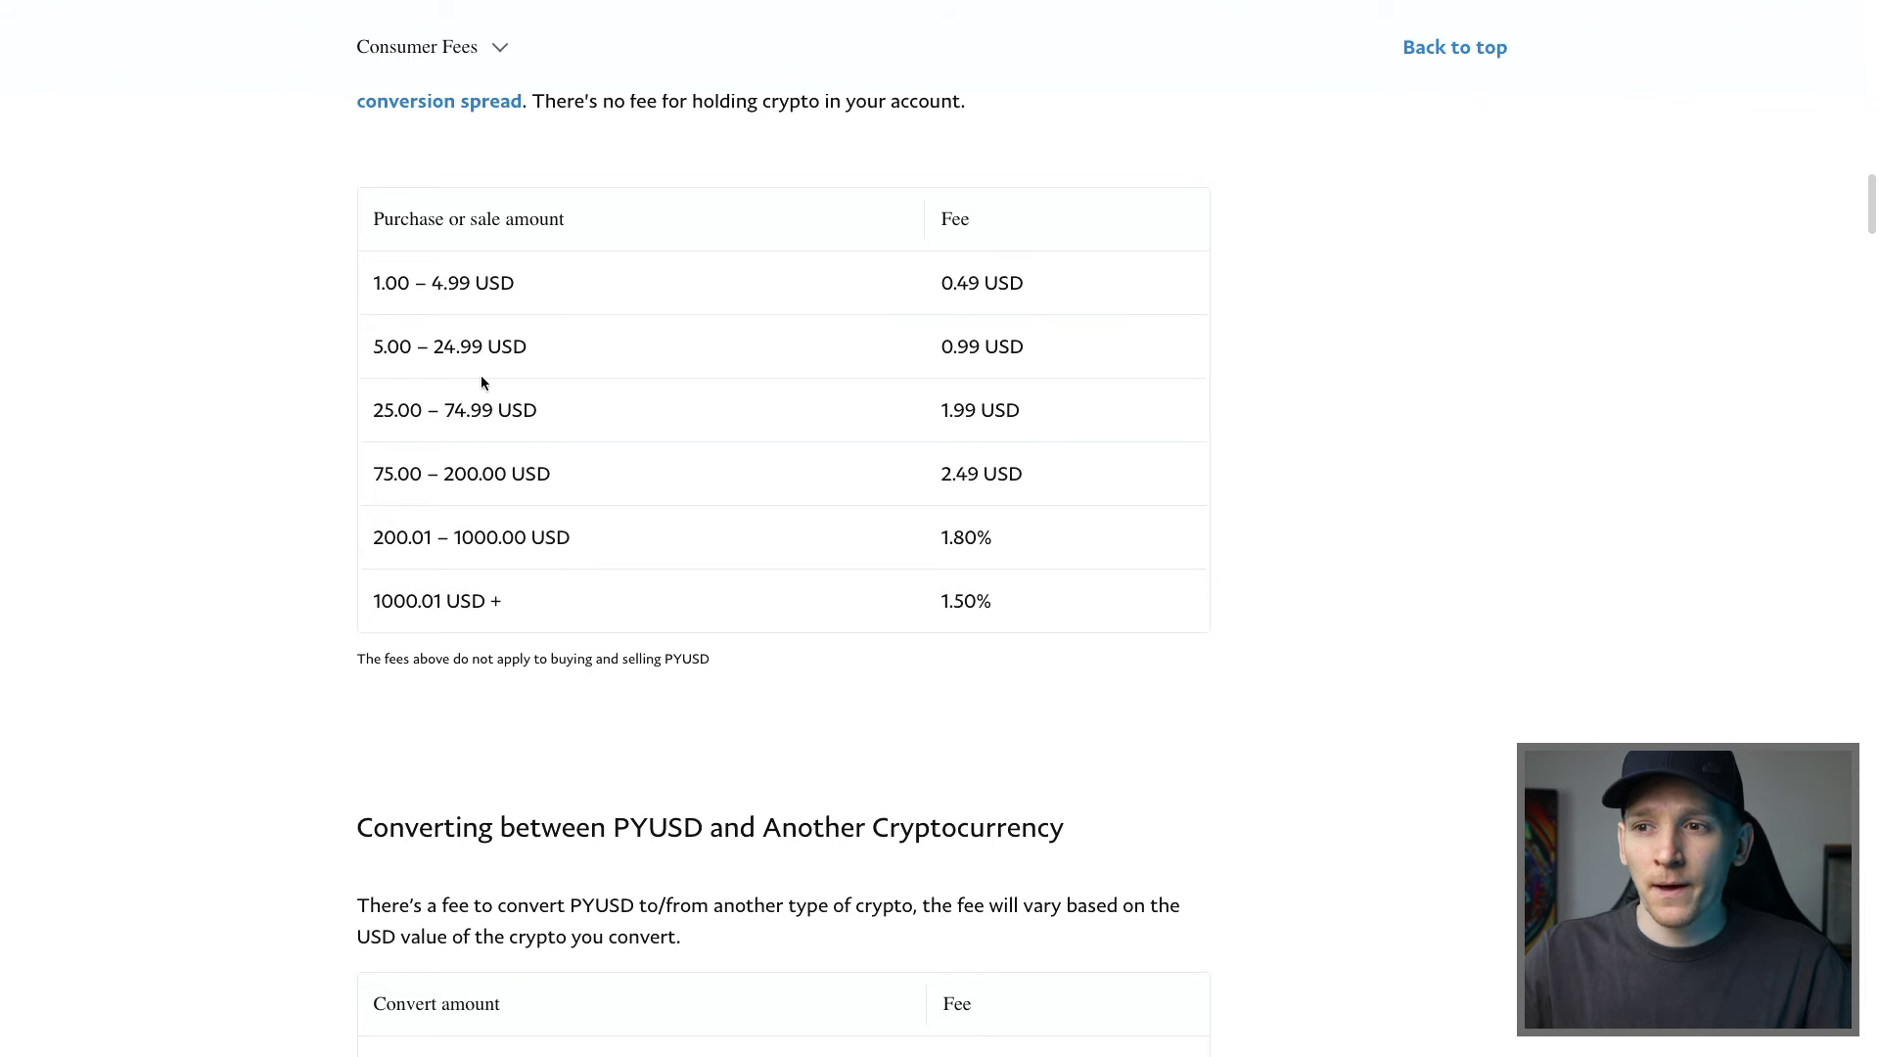
Check PayPal's fee table (2.49 USD for 75.00–200.00 USD), then return to the Portfolio Buy page
scroll(580, 569, "up", 1)
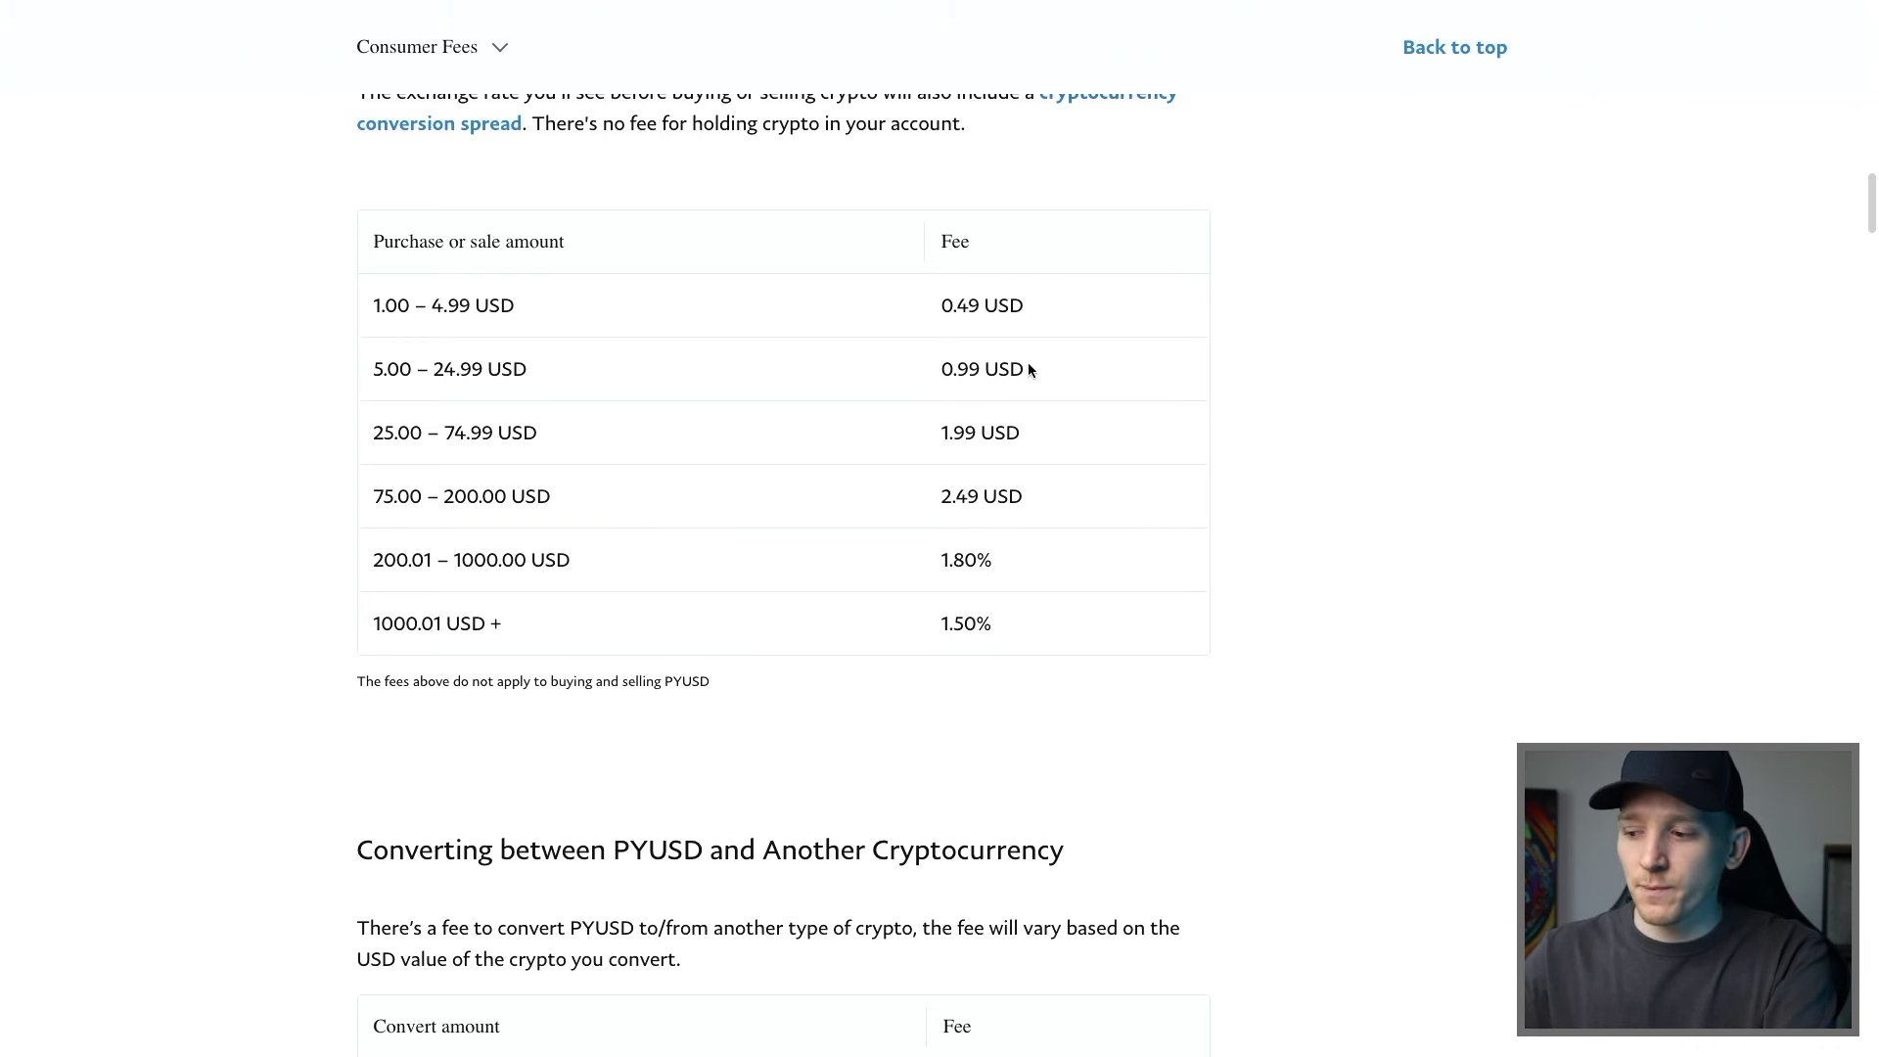
key("ctrl+Tab")
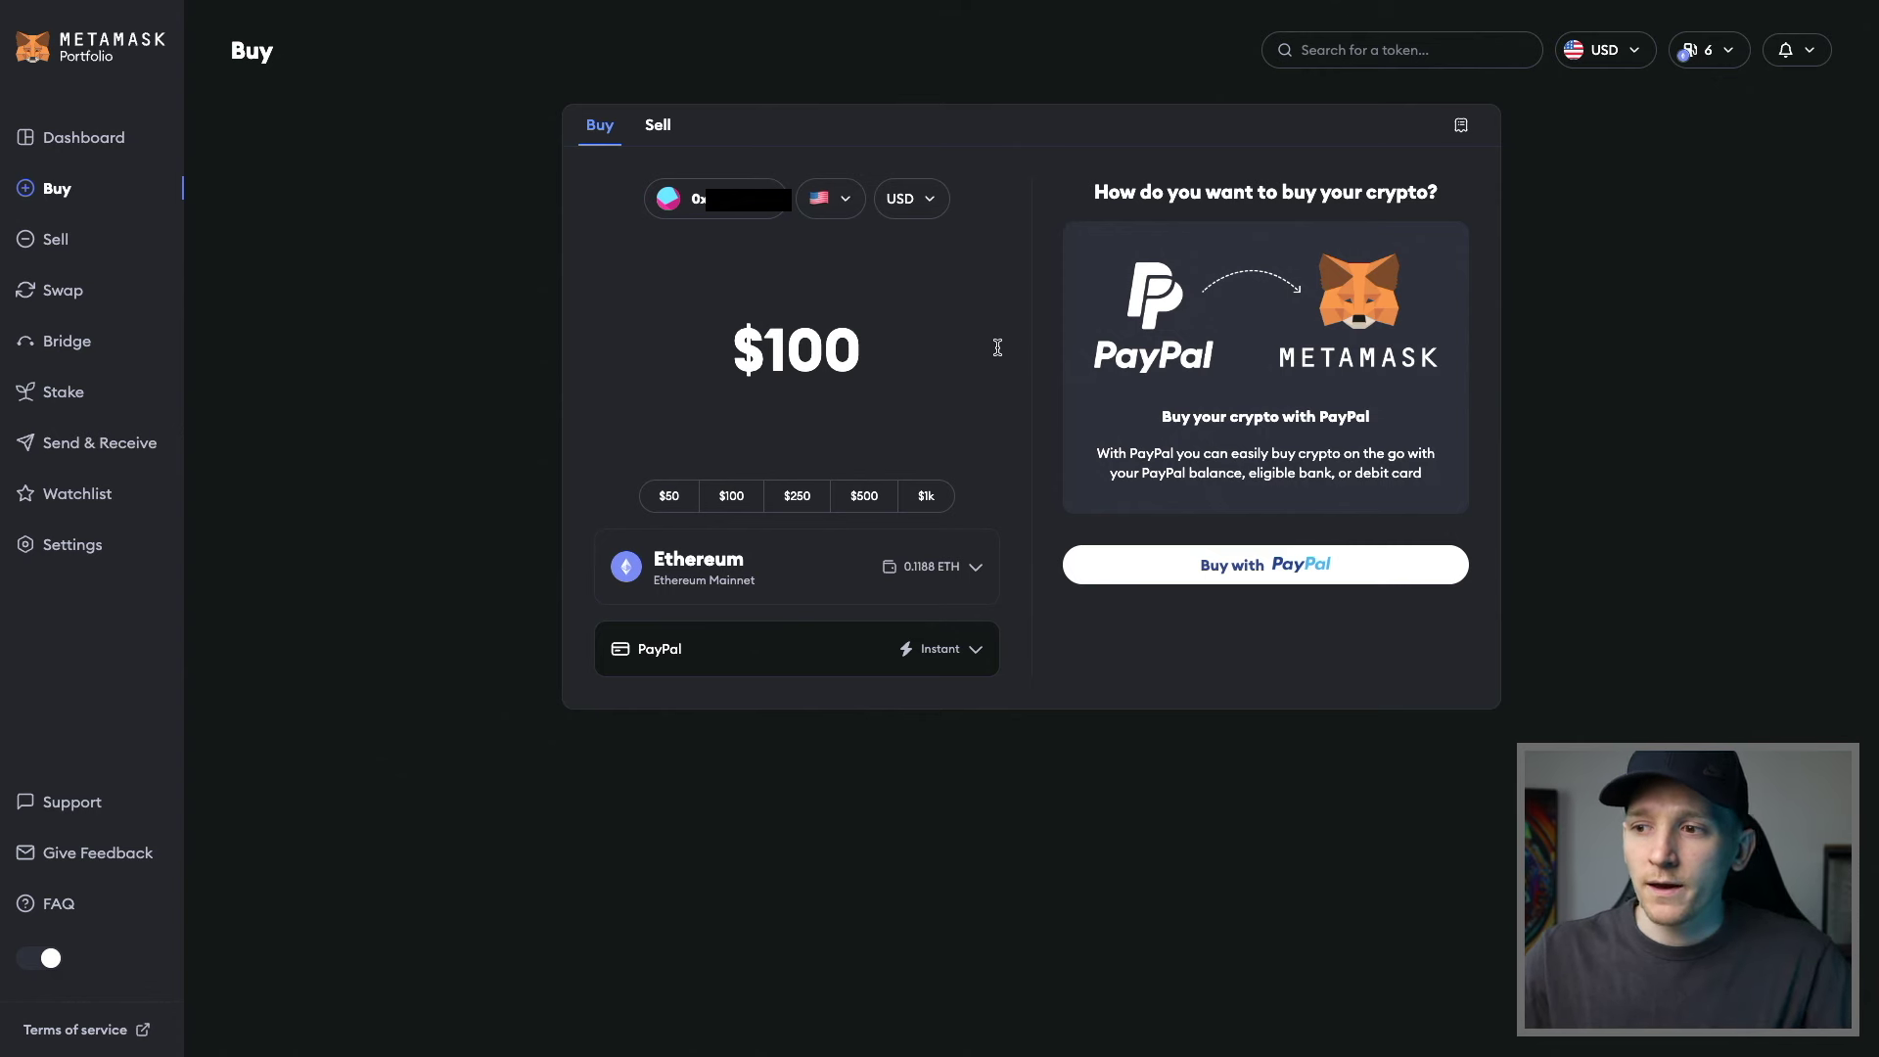
Switch payment to Debit or Credit, bringing back quotes with Stripe best at 0.061647 ETH
left_click(980, 662)
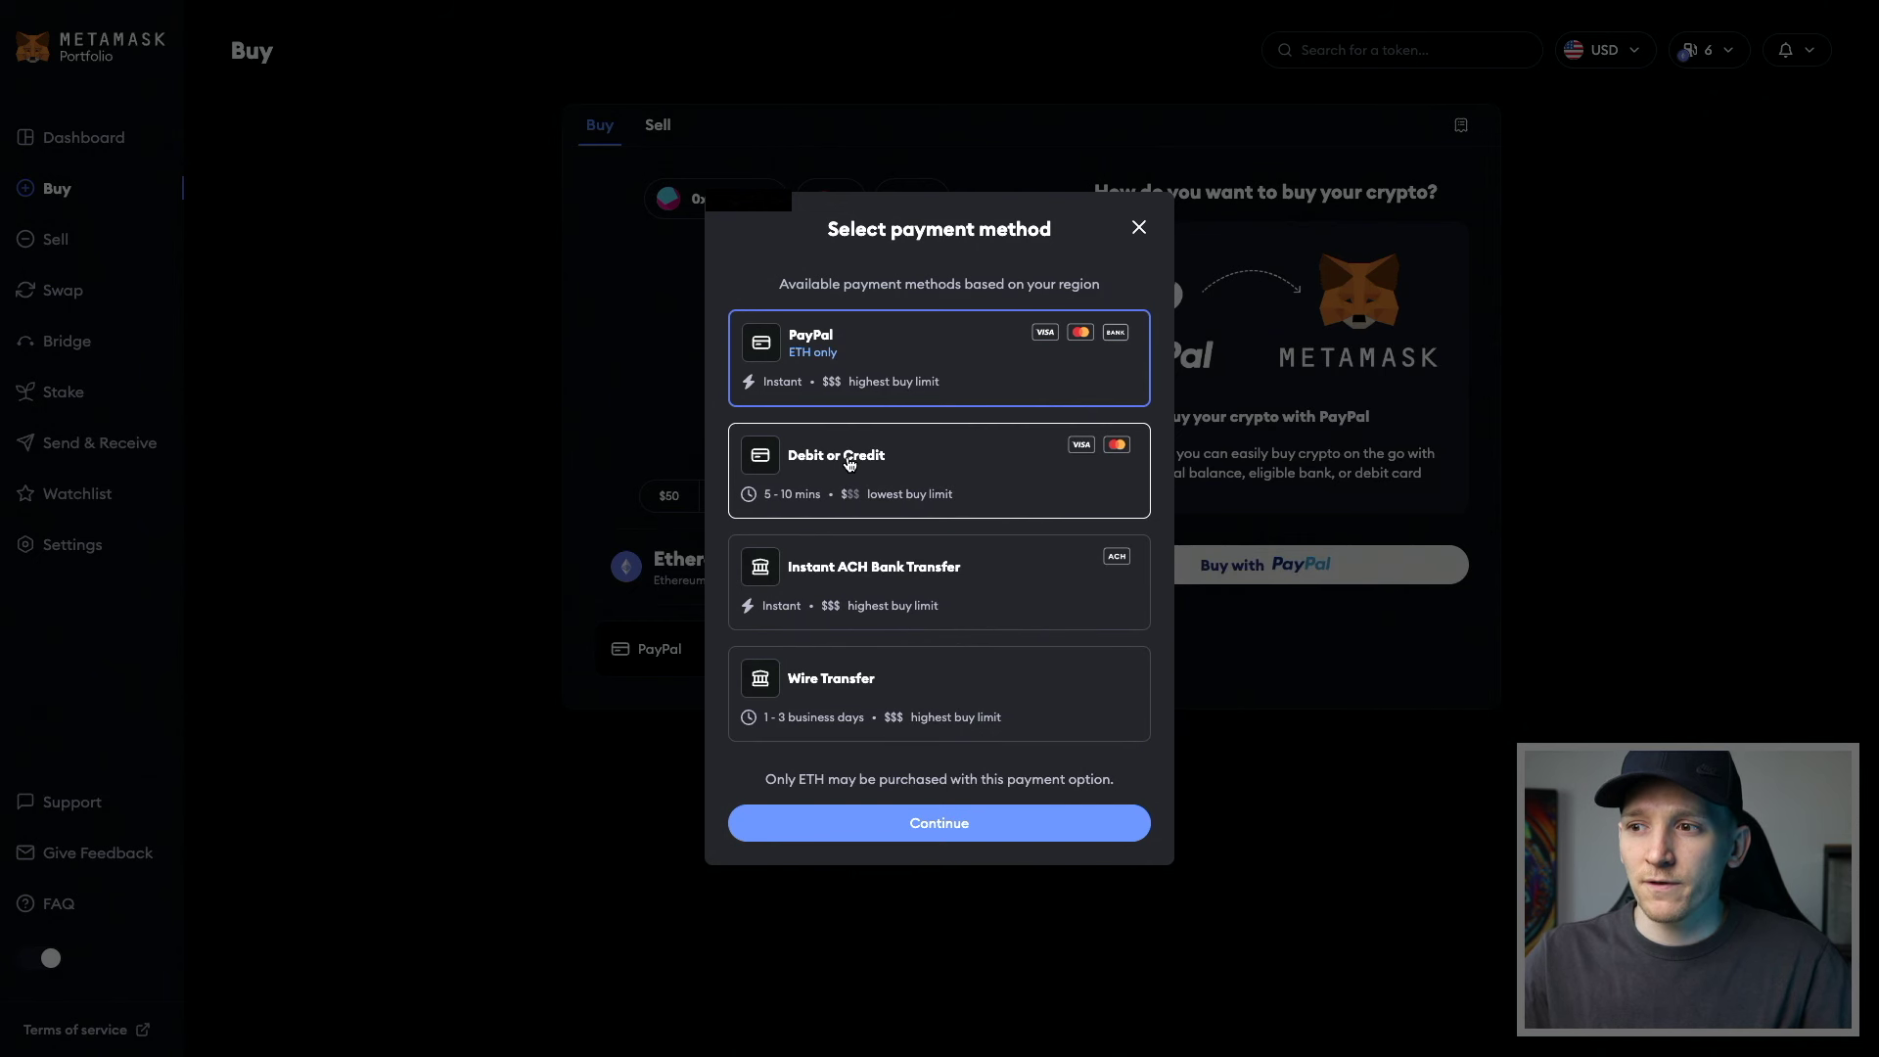
left_click(850, 462)
left_click(893, 822)
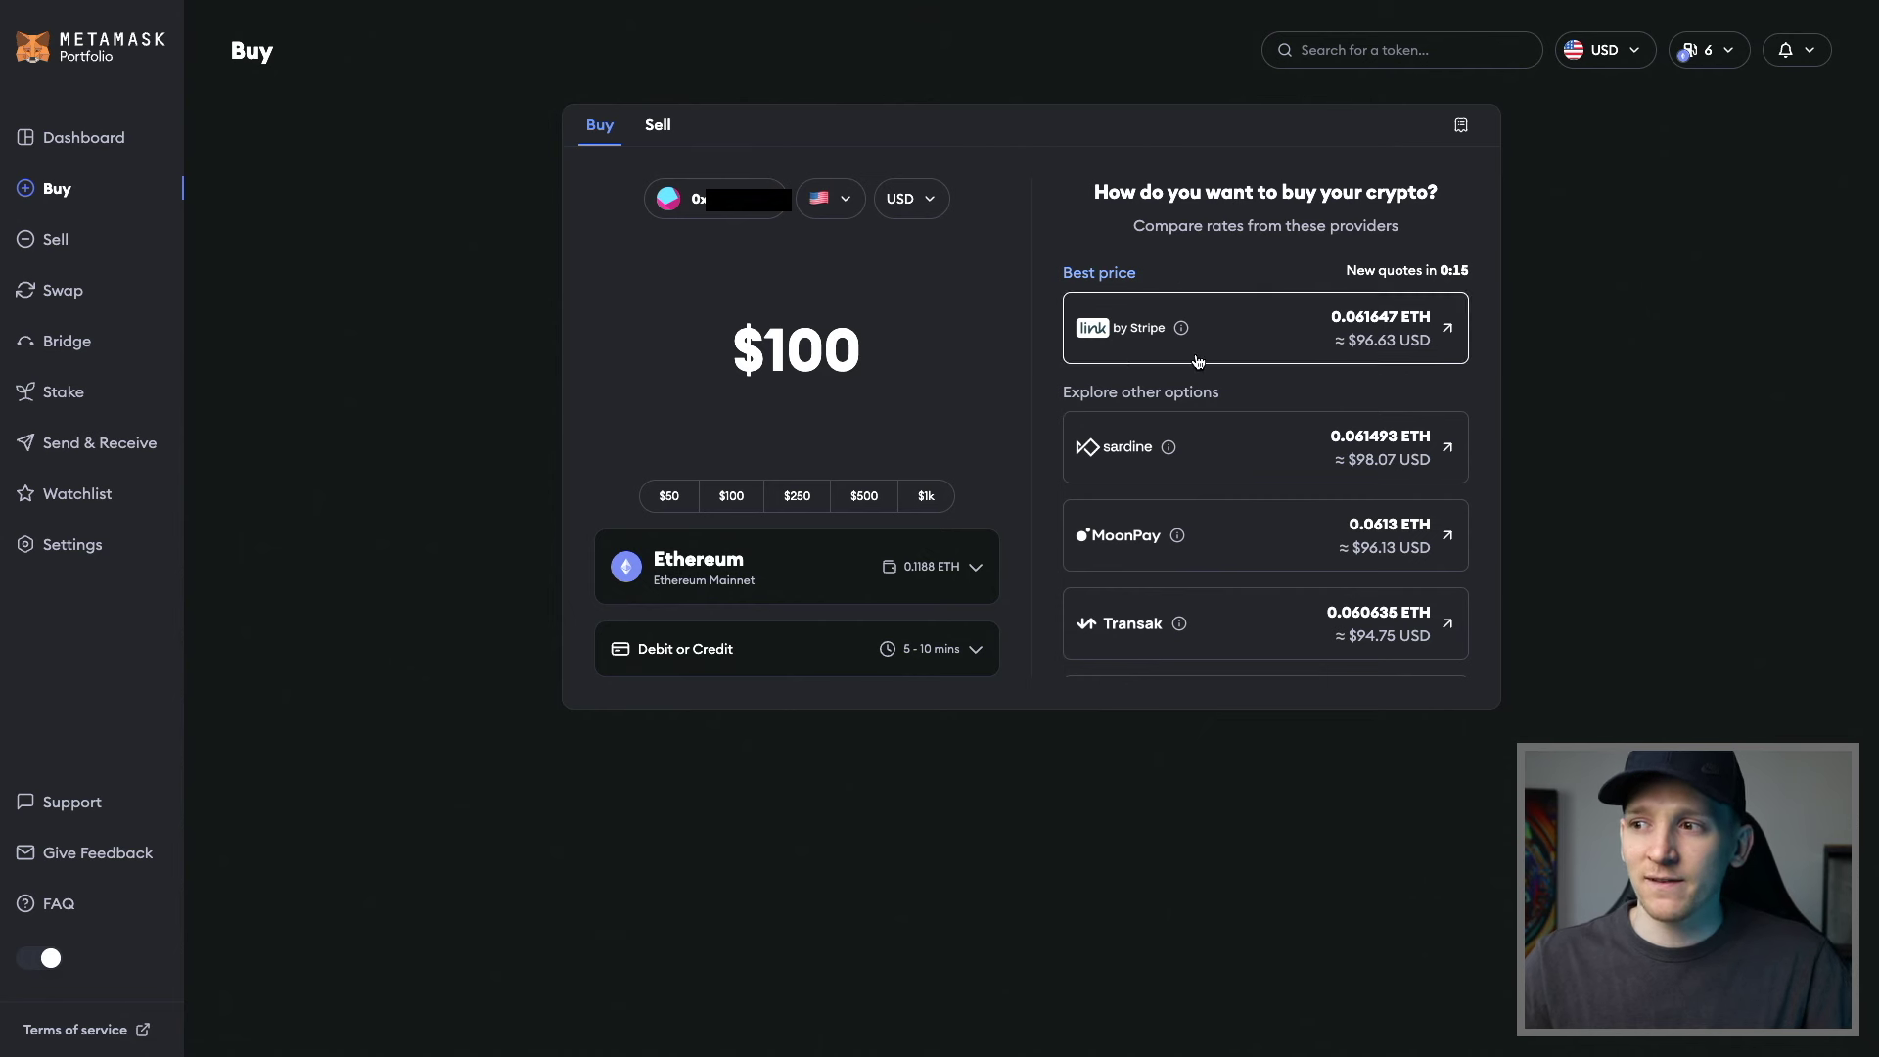
left_click(1252, 331)
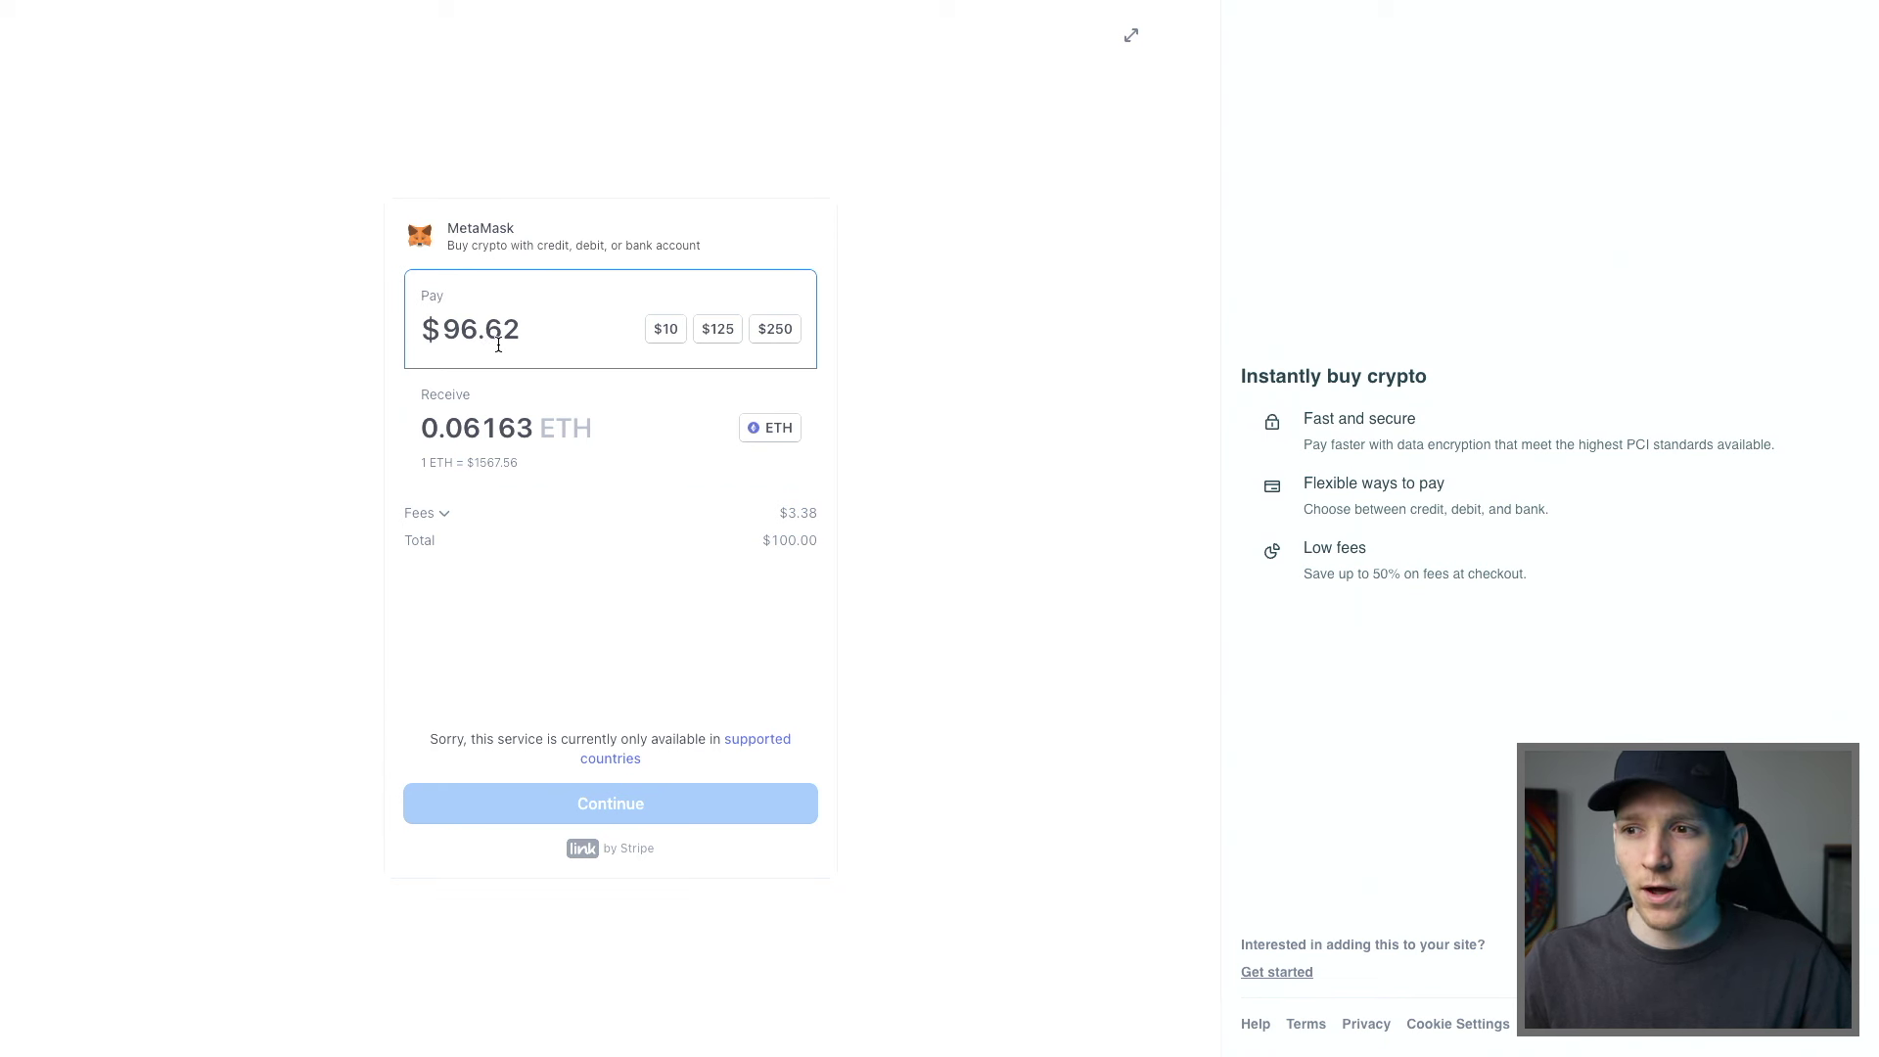
left_click(446, 515)
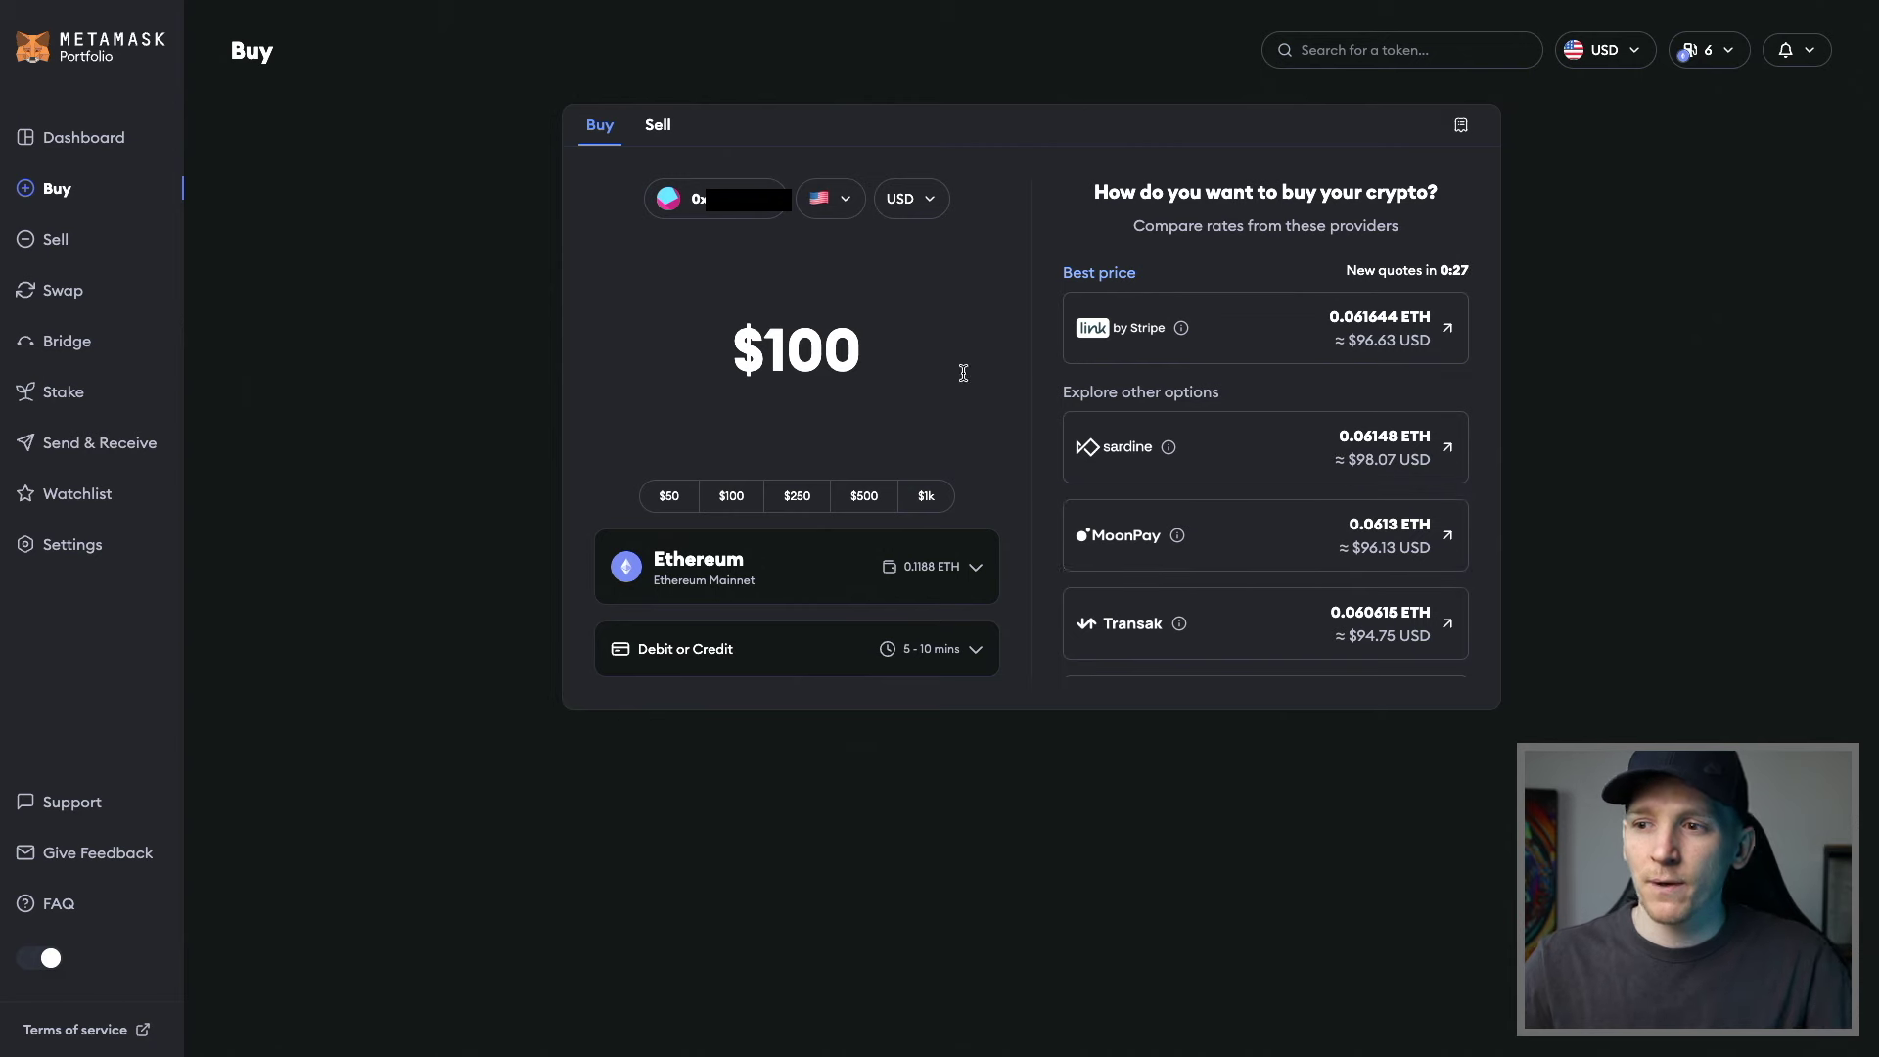
Pay by Wire Transfer, leaving Transak as the only quote at 0.061895 ETH
left_click(811, 643)
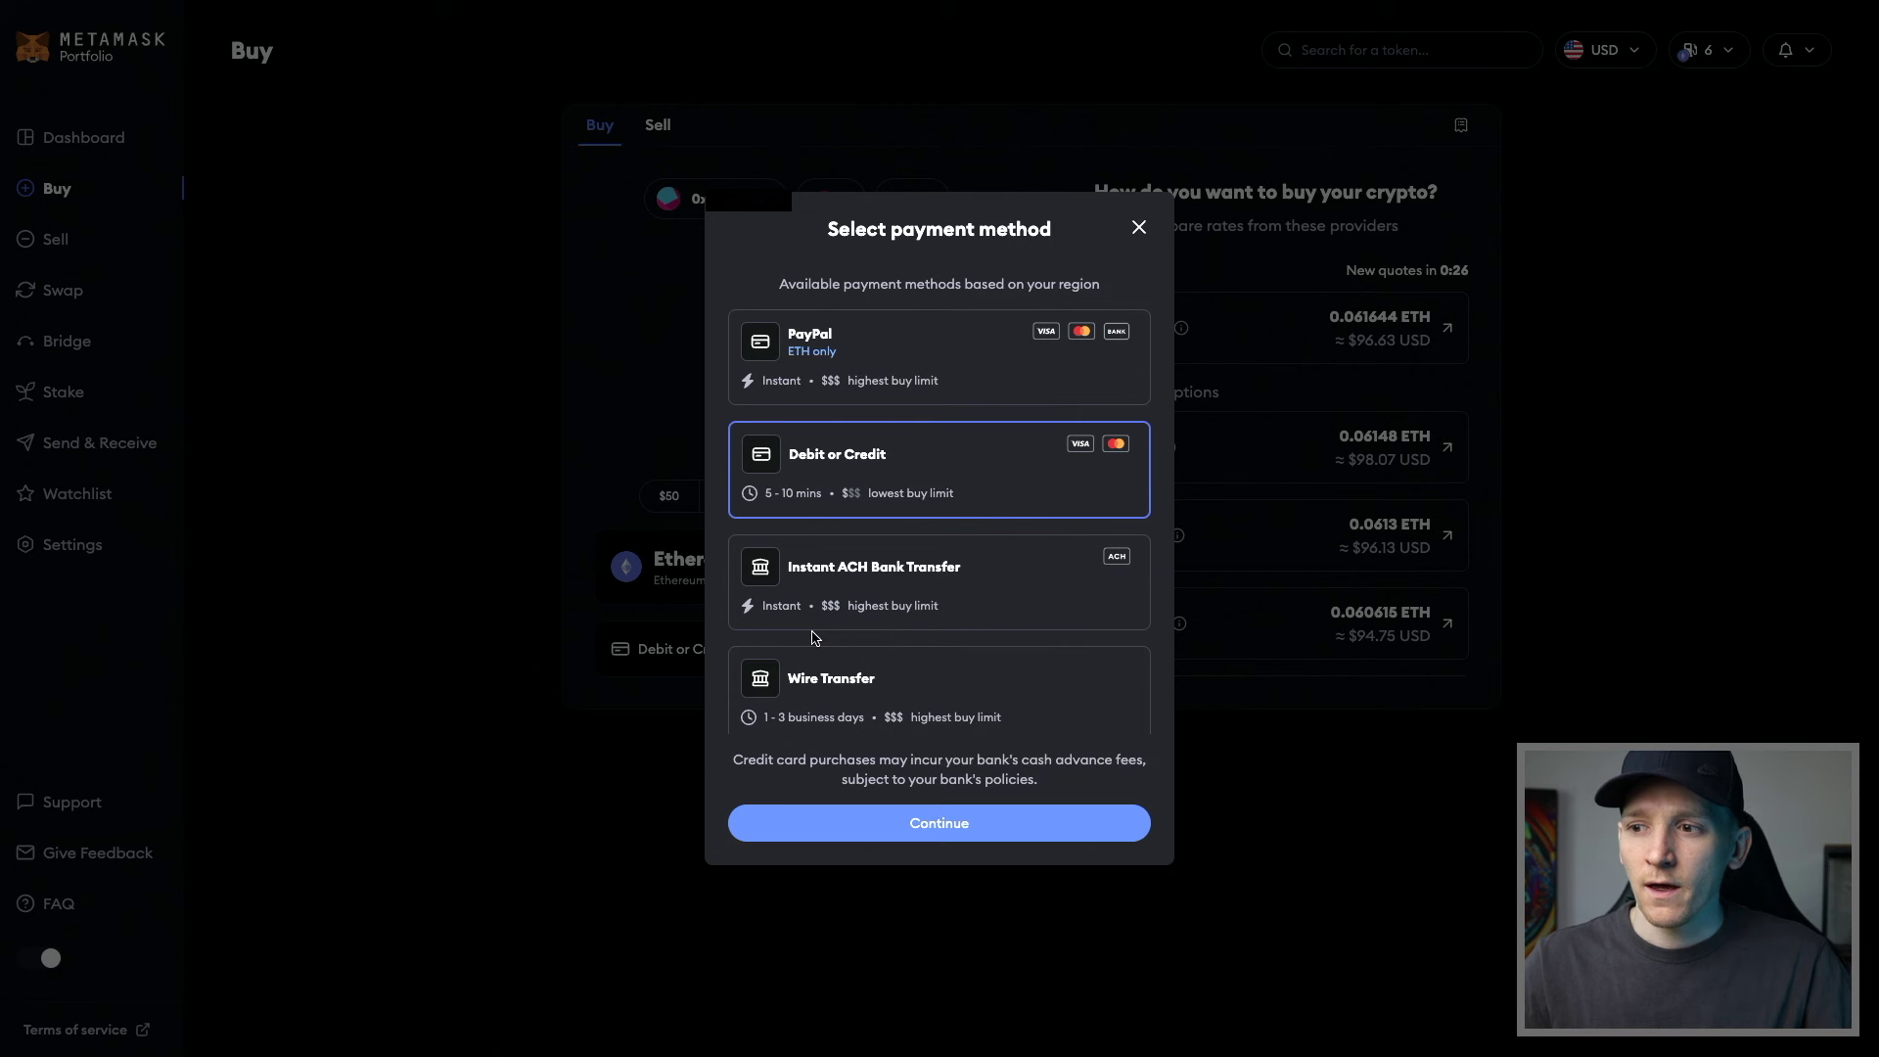
left_click(839, 697)
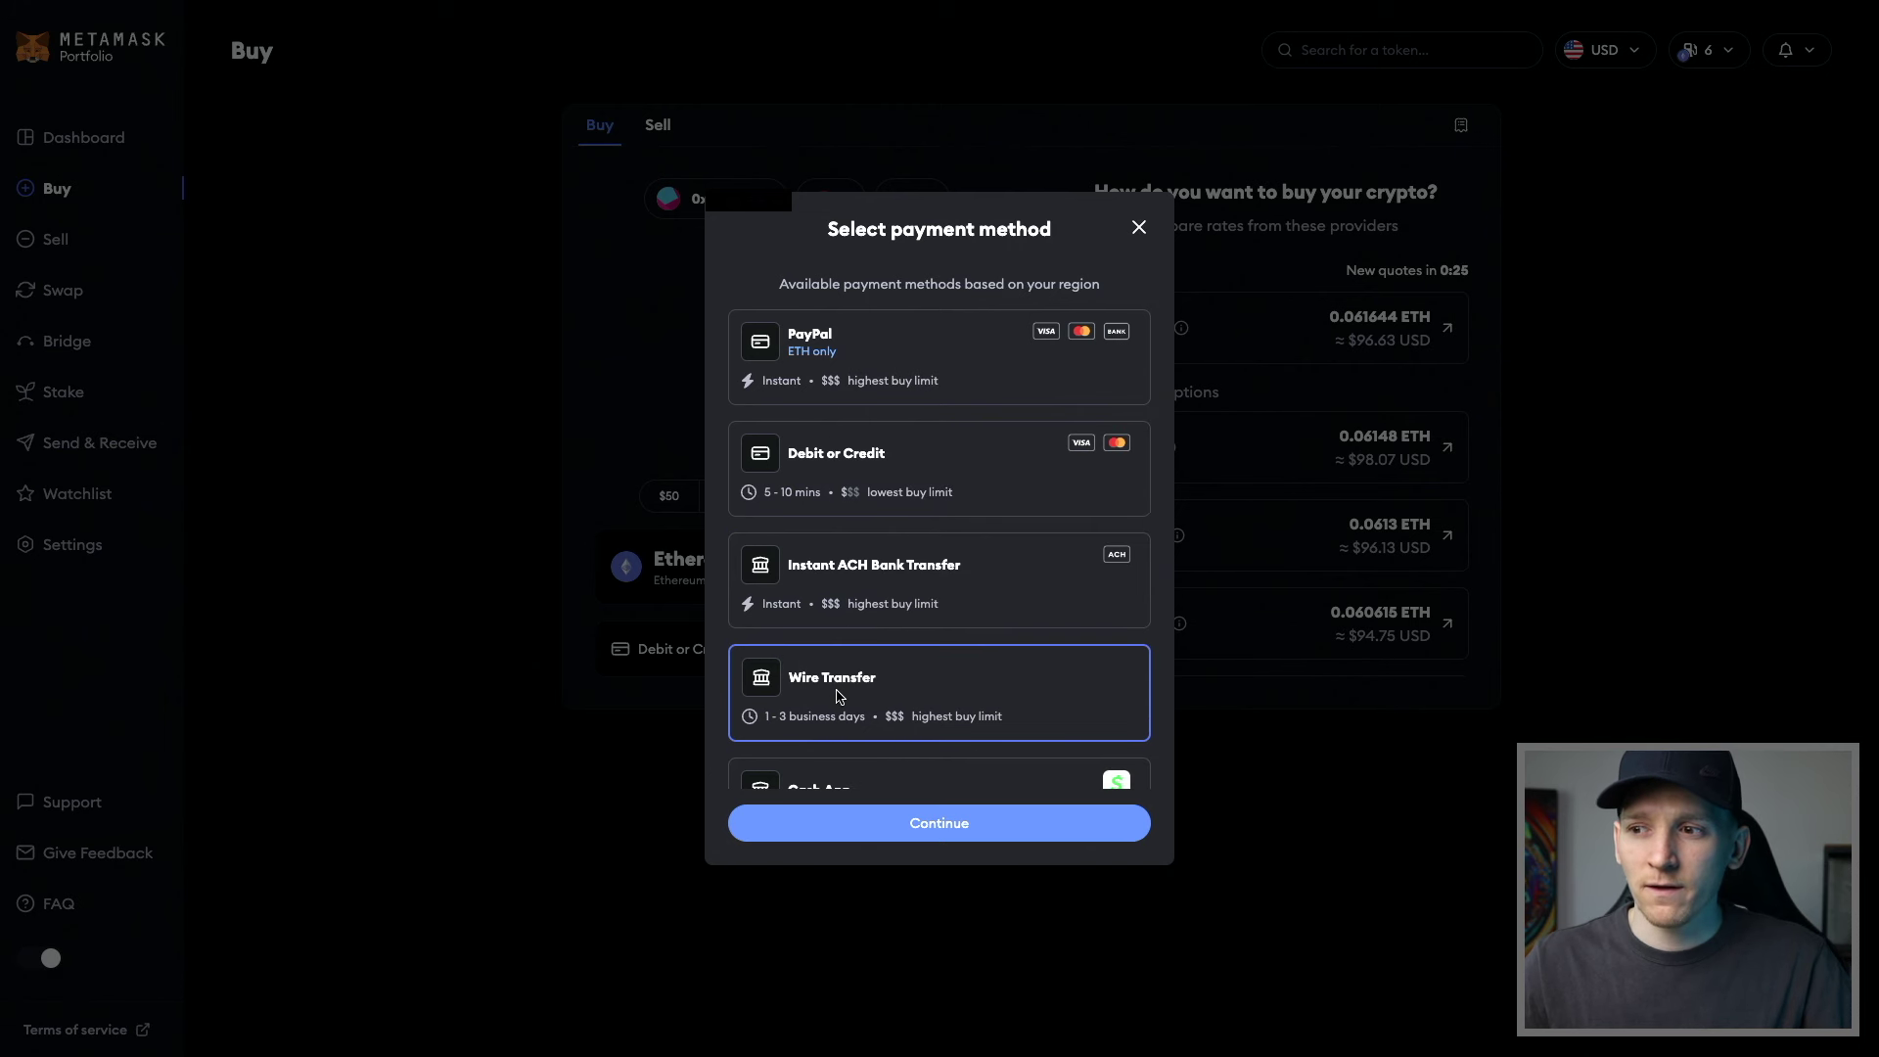
left_click(930, 825)
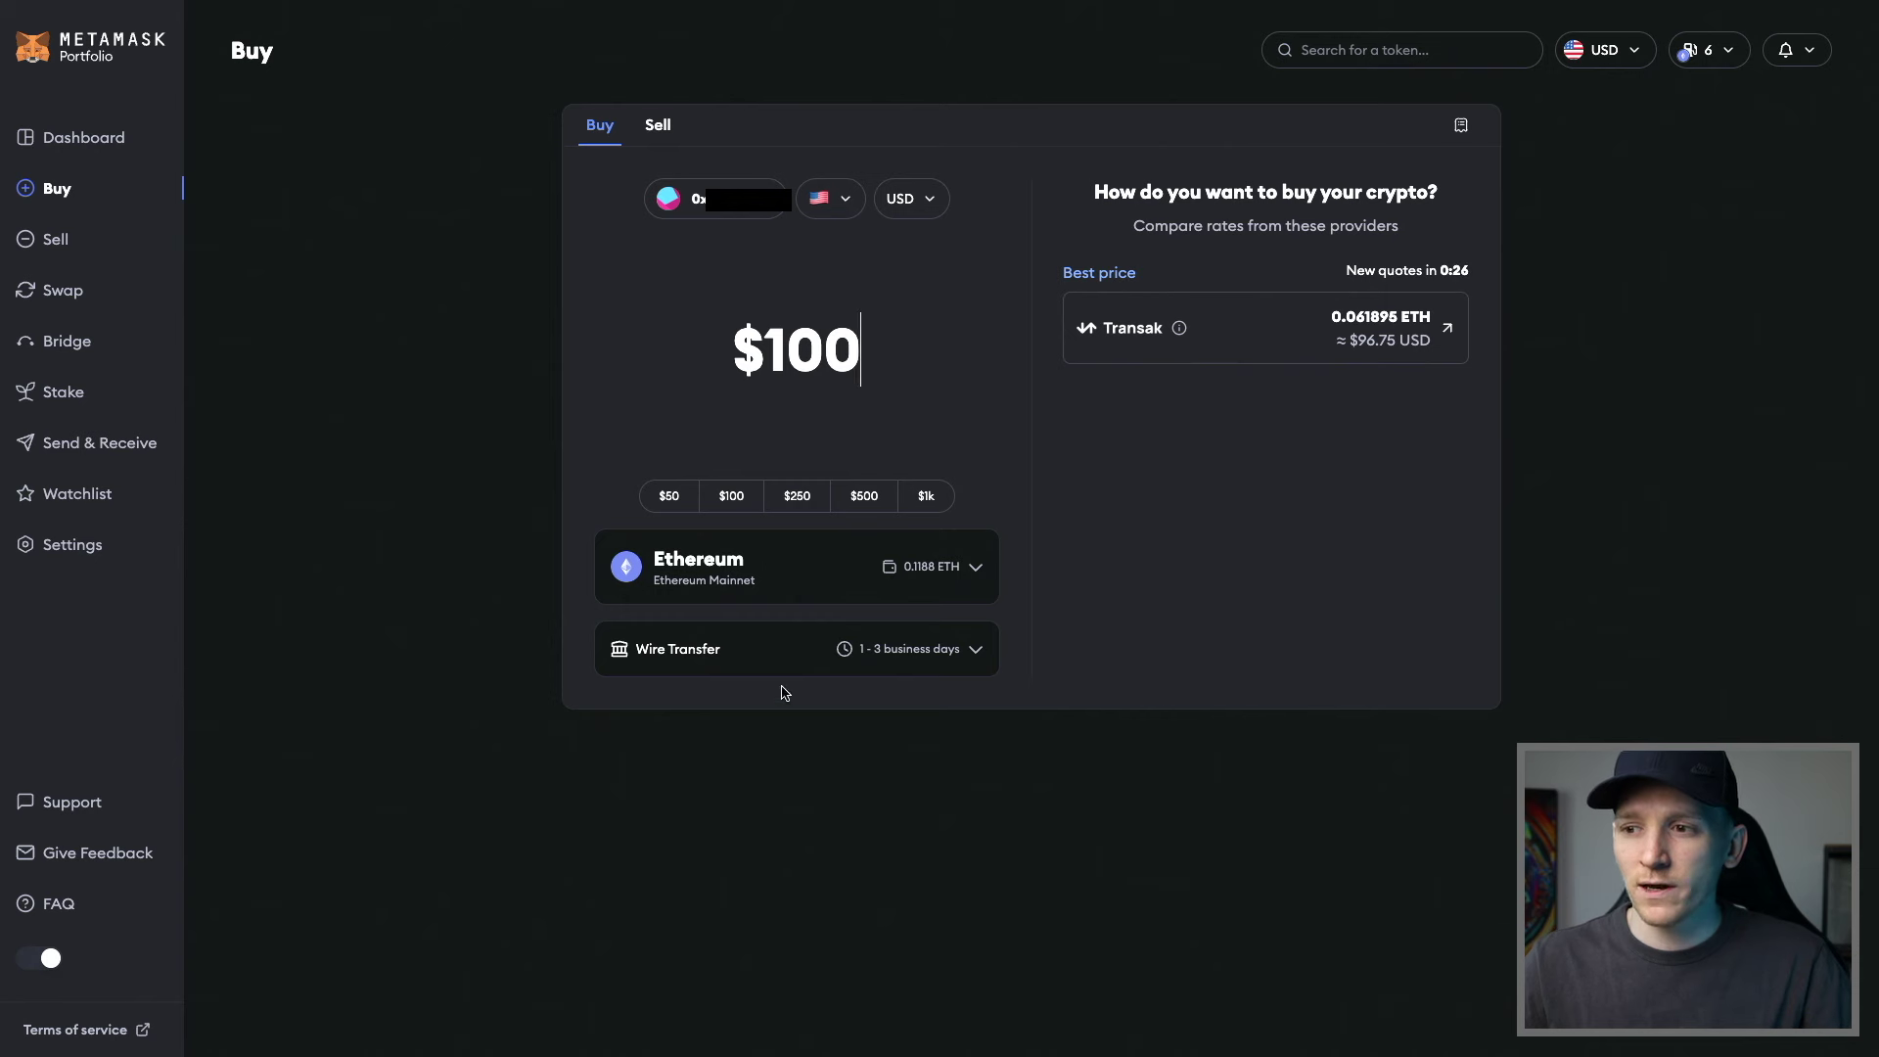
Review the payment method list again and close it, keeping Wire Transfer
left_click(922, 646)
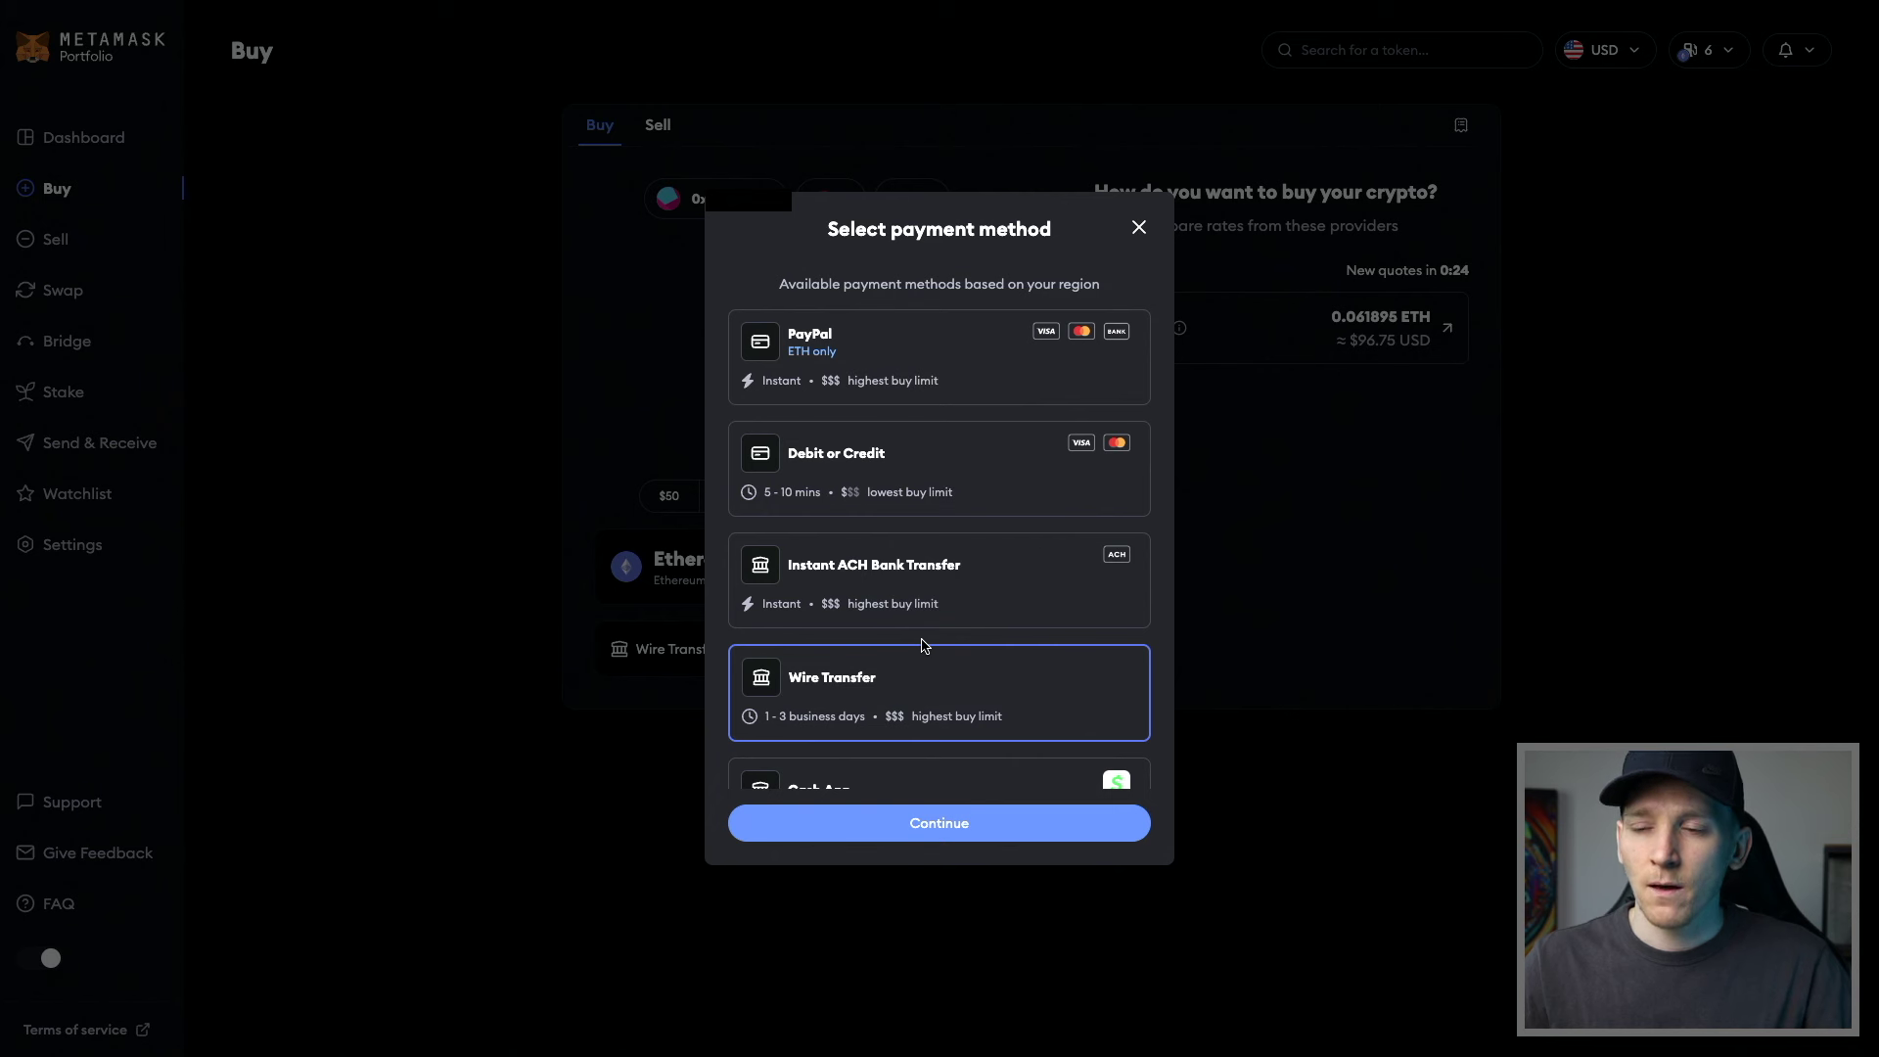
scroll(891, 629, "down", 1)
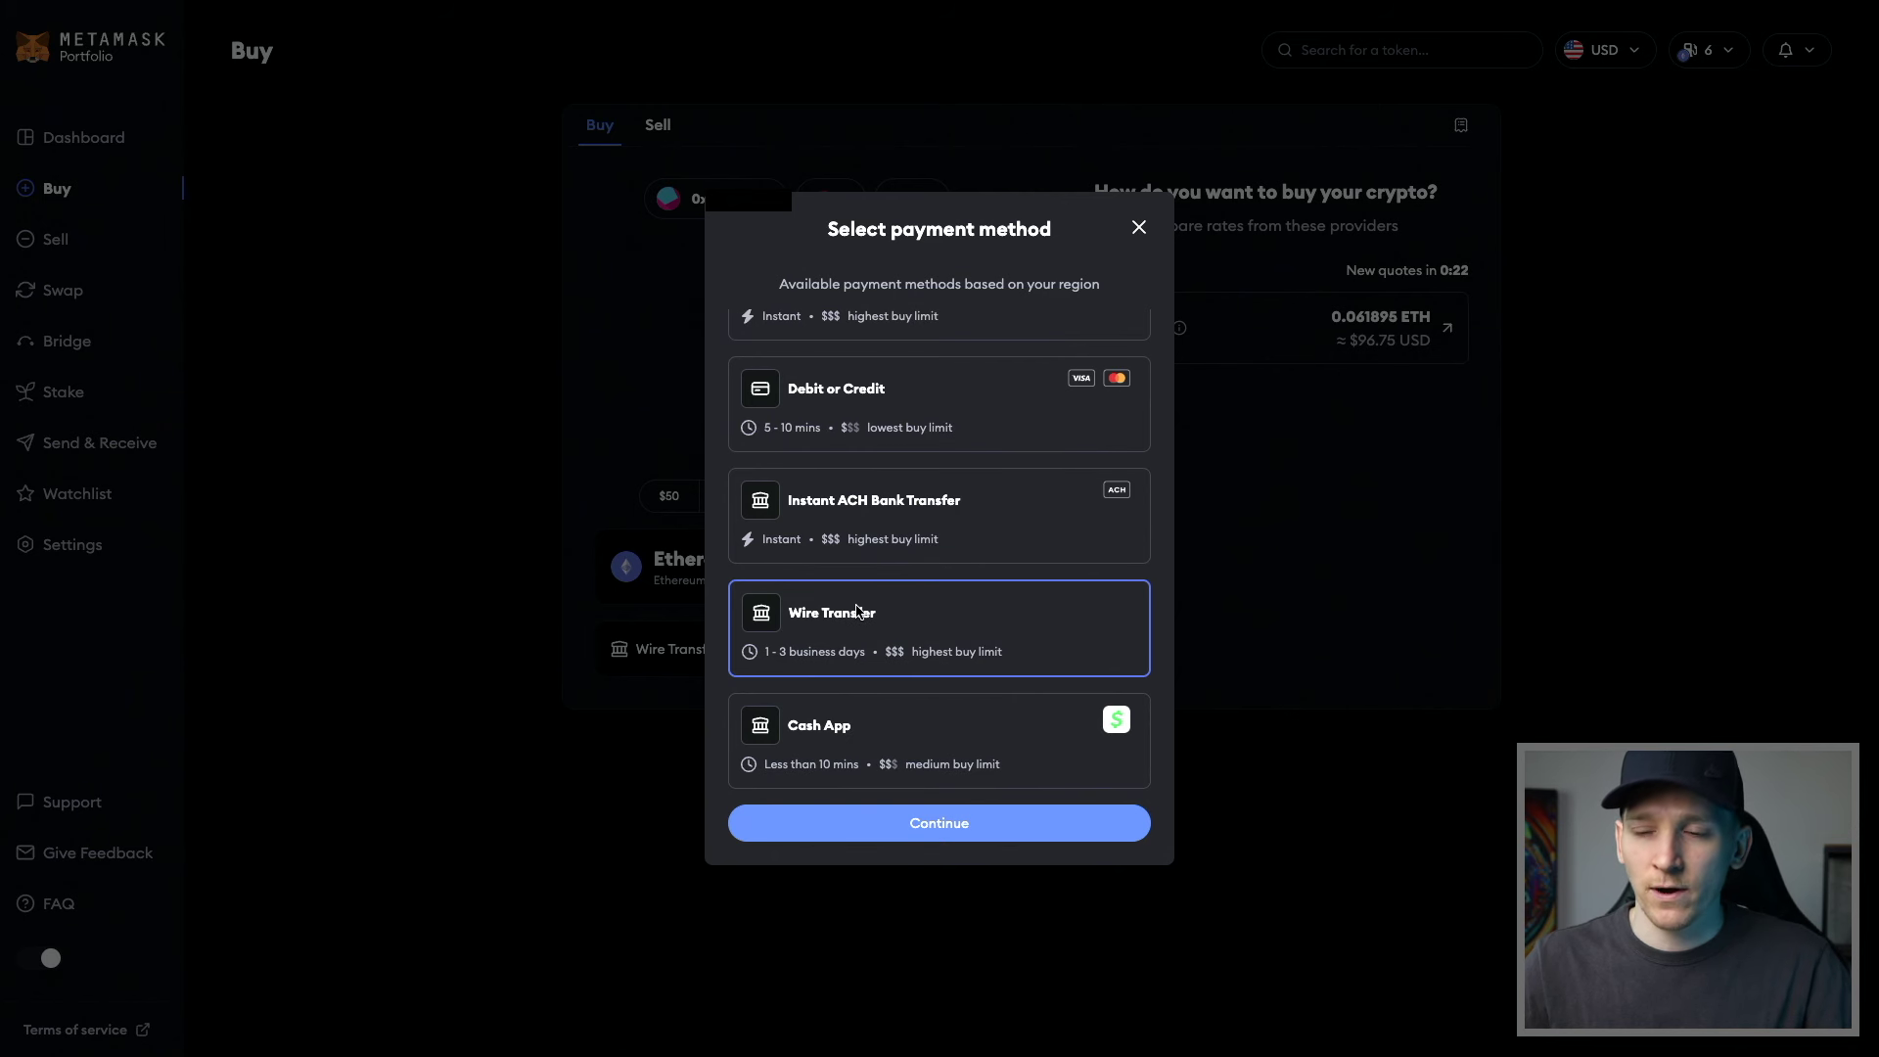
scroll(858, 673, "up", 1)
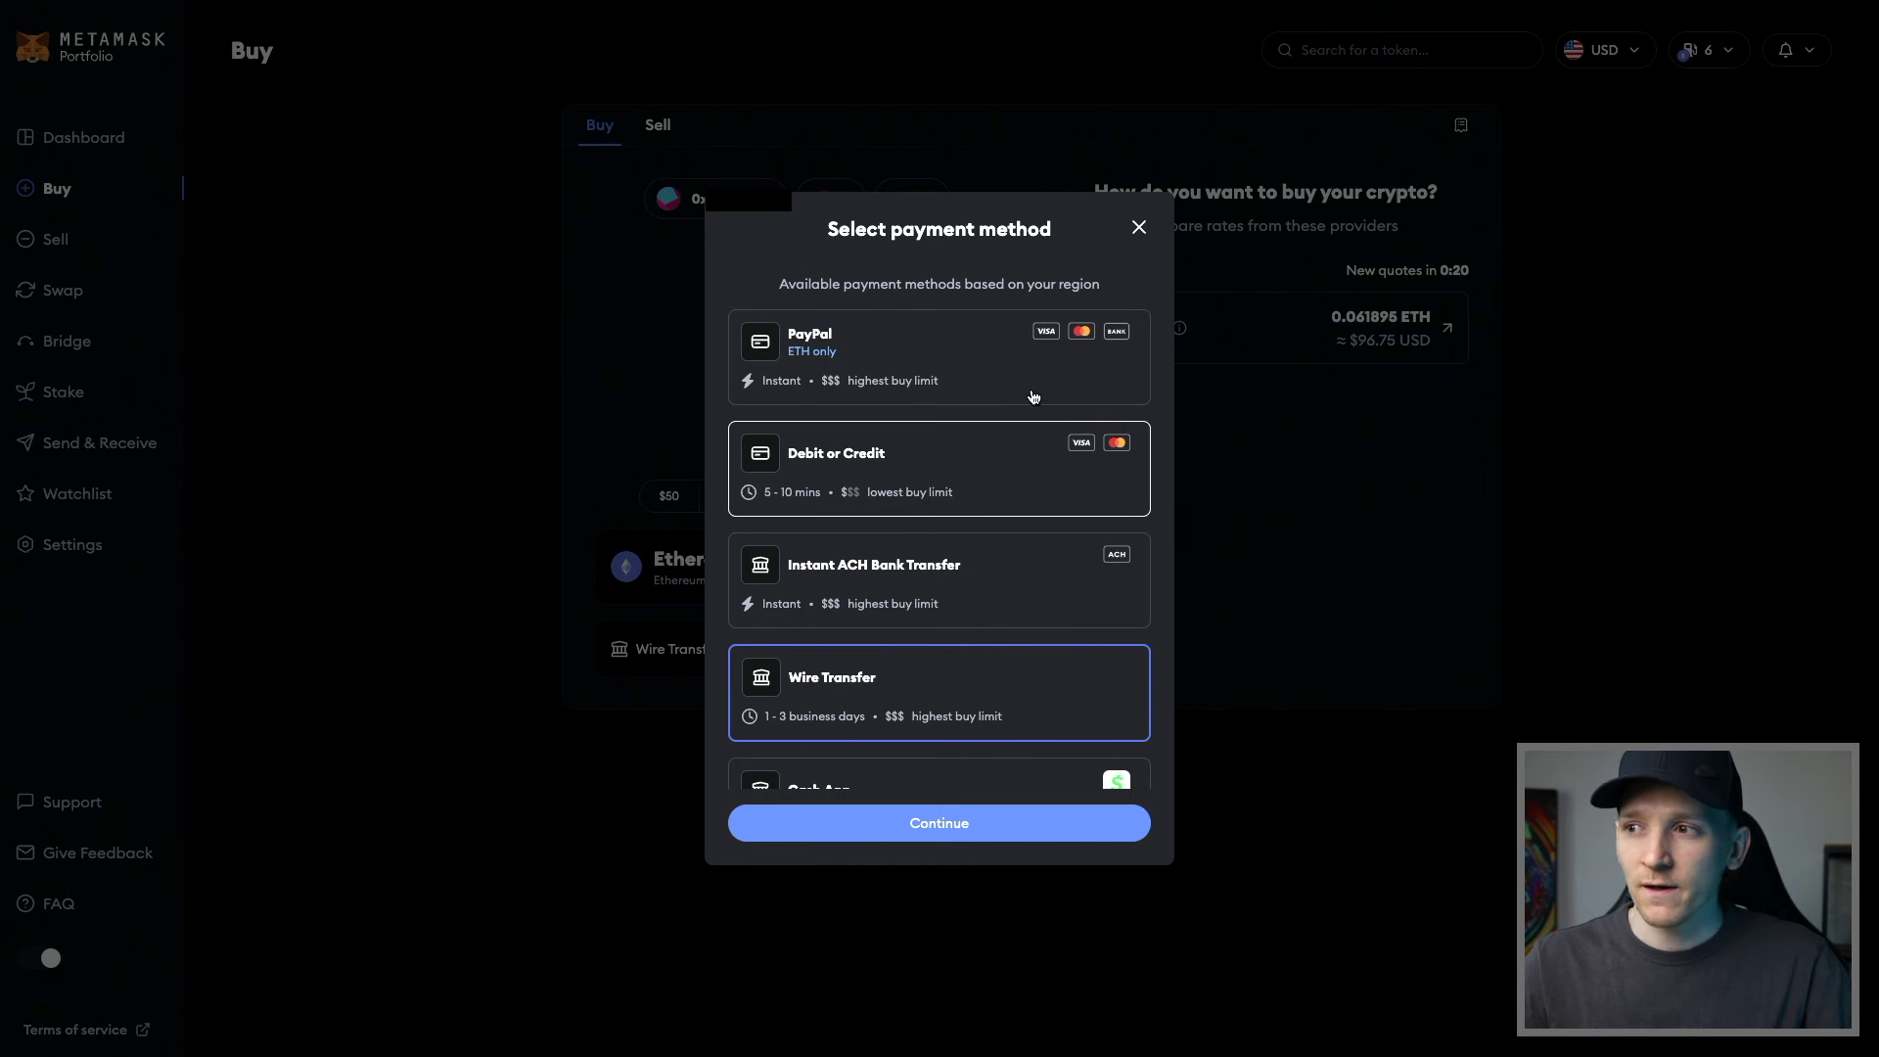
left_click(1139, 227)
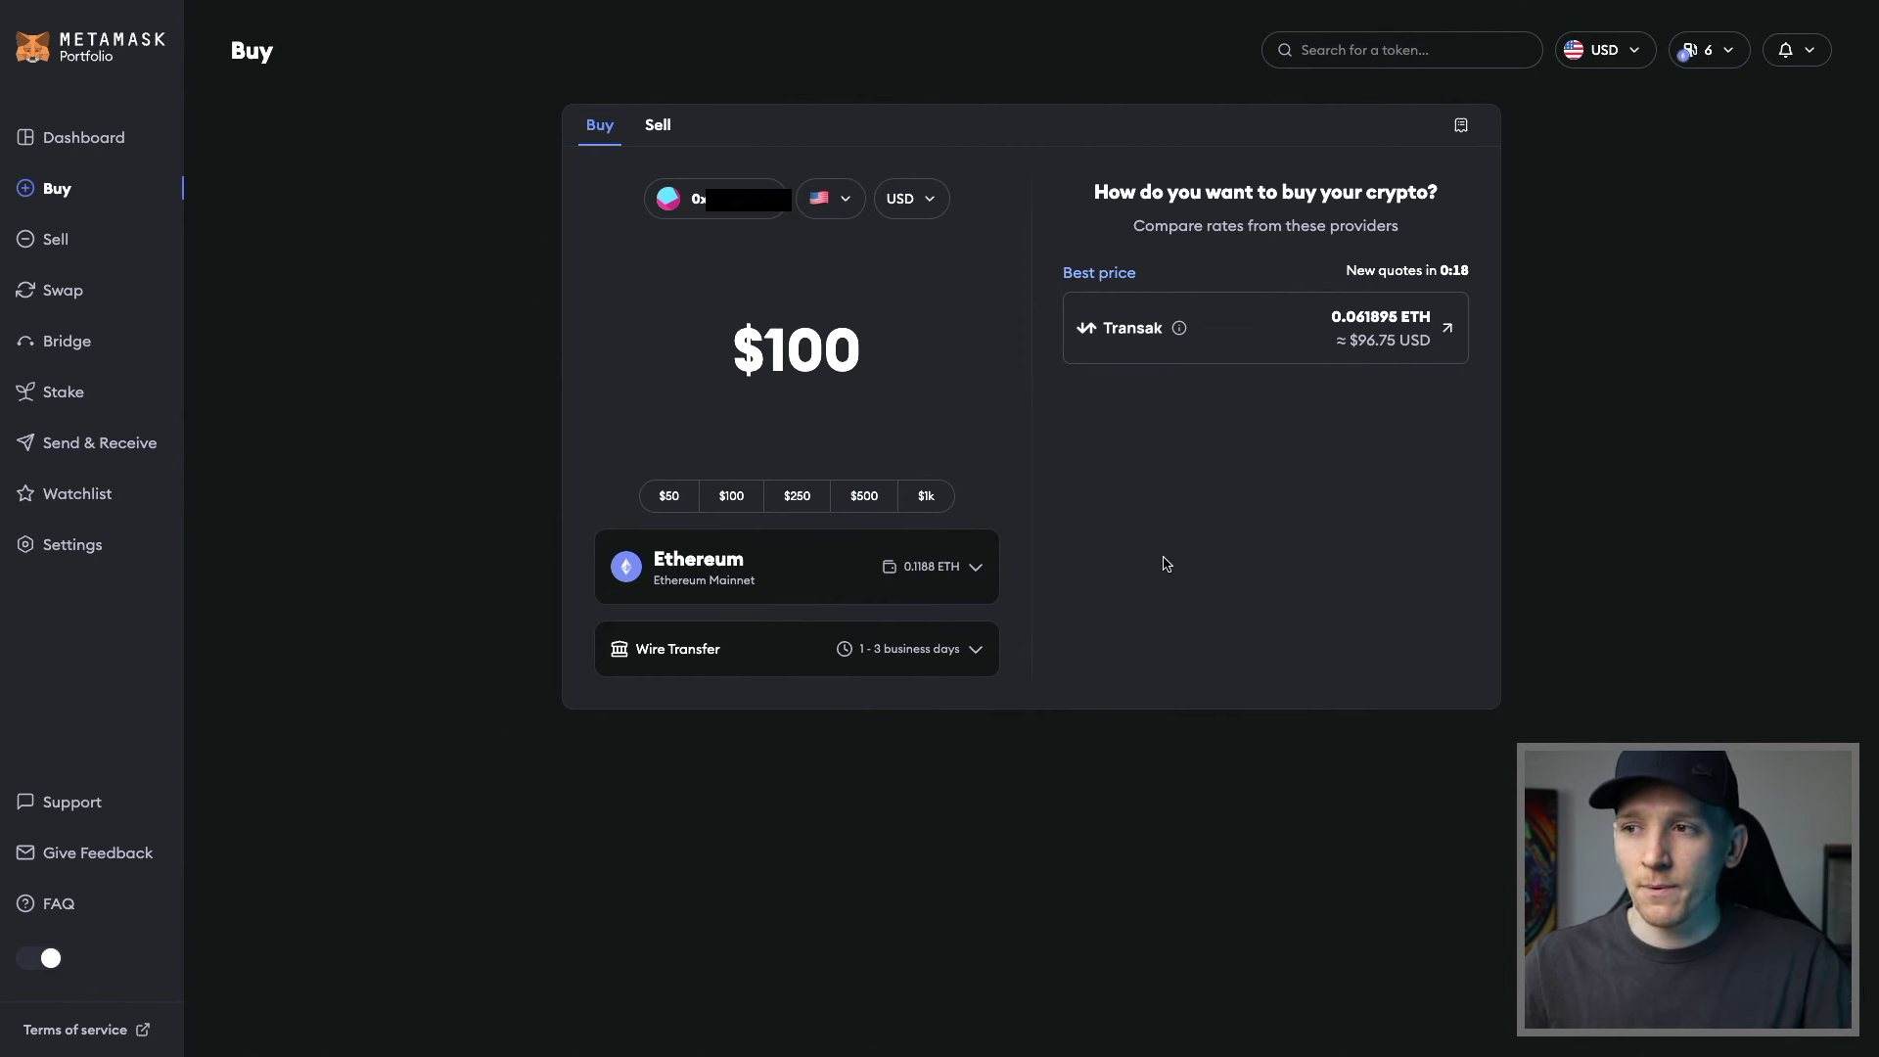